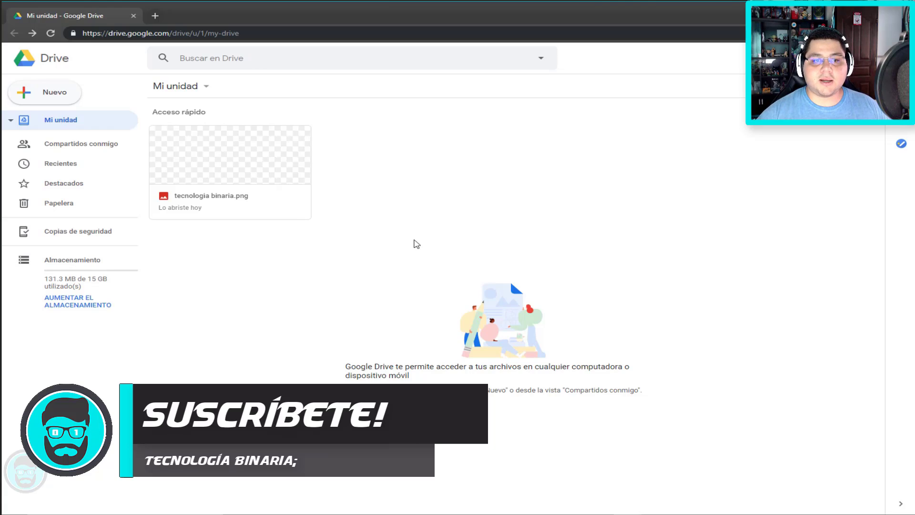
- Create a new blank Google Forms form from My Drive
left_click(47, 93)
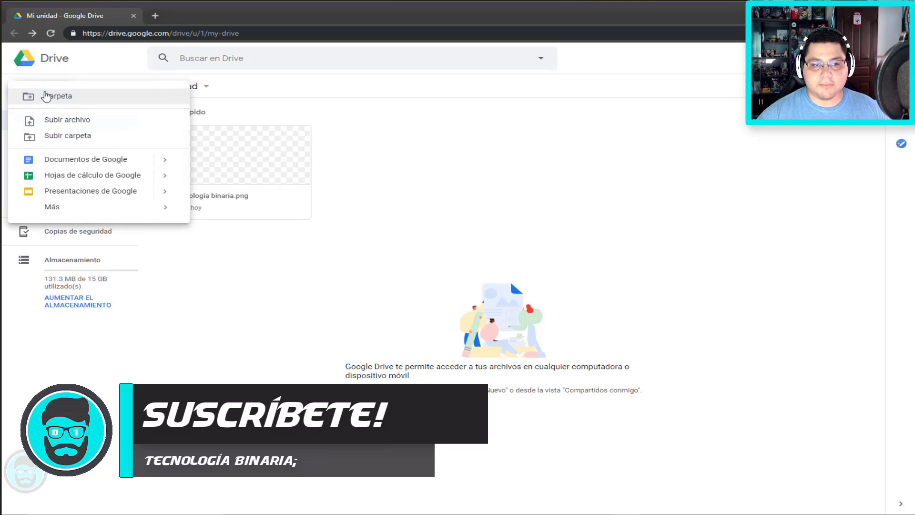
mouse_move(66, 216)
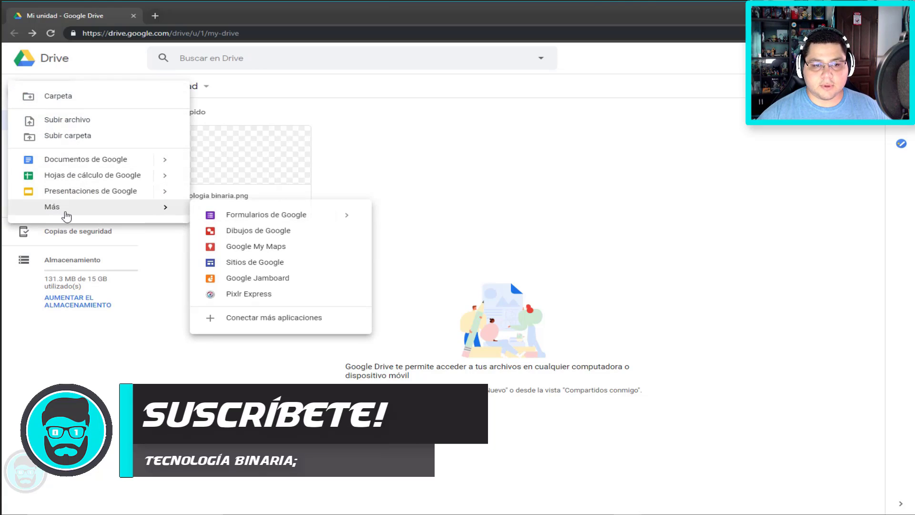
left_click(269, 221)
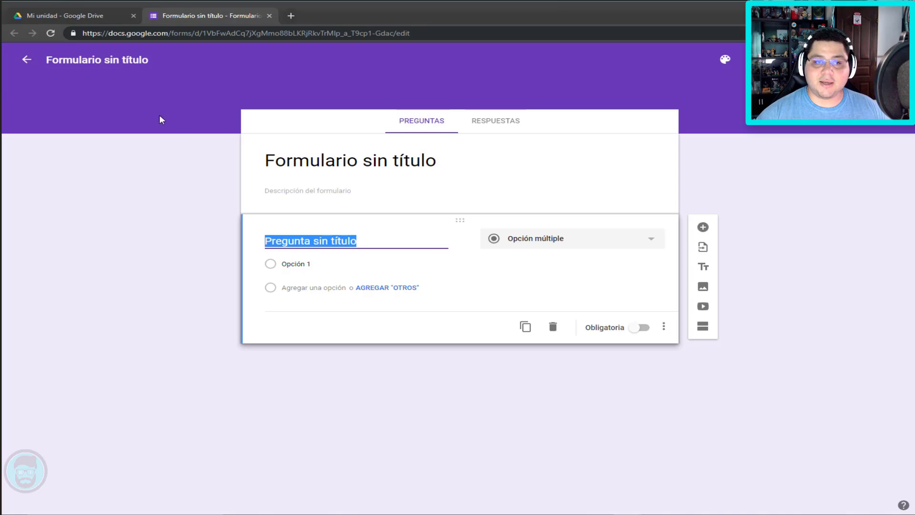
- Return to the Forms home page and create a form from the "Evaluación del curso" template in the Educación section of the template gallery
left_click(26, 62)
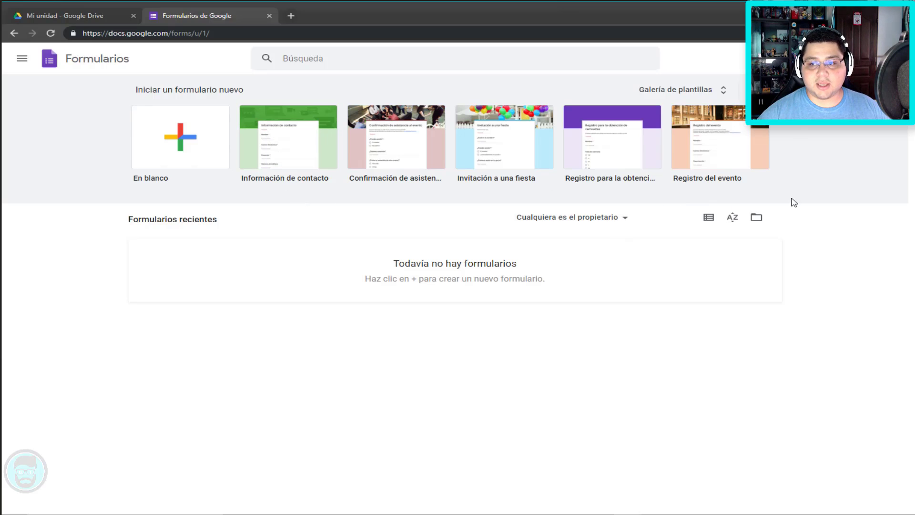
left_click(730, 93)
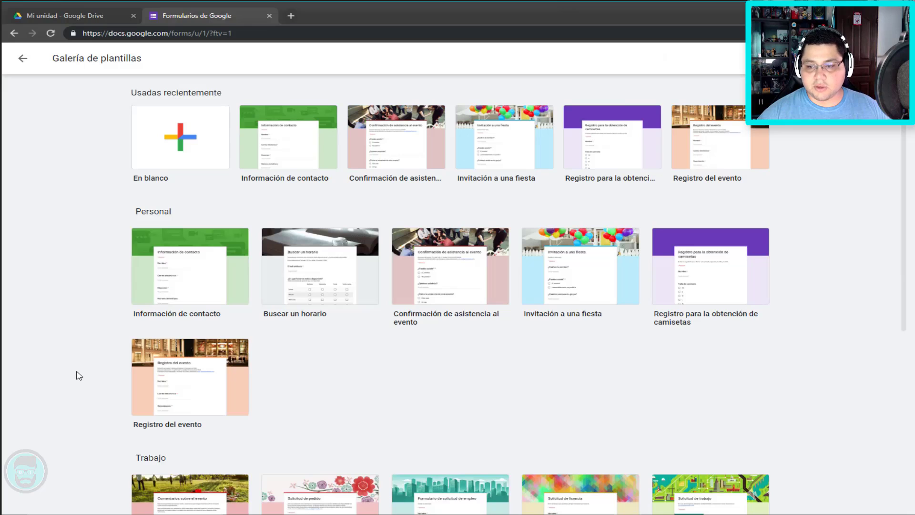
scroll(79, 375, "down", 2)
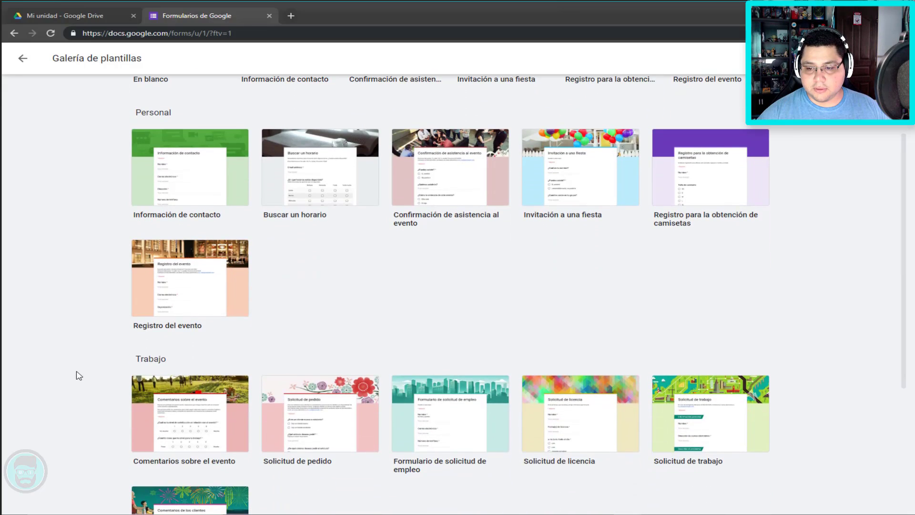
scroll(79, 377, "down", 2)
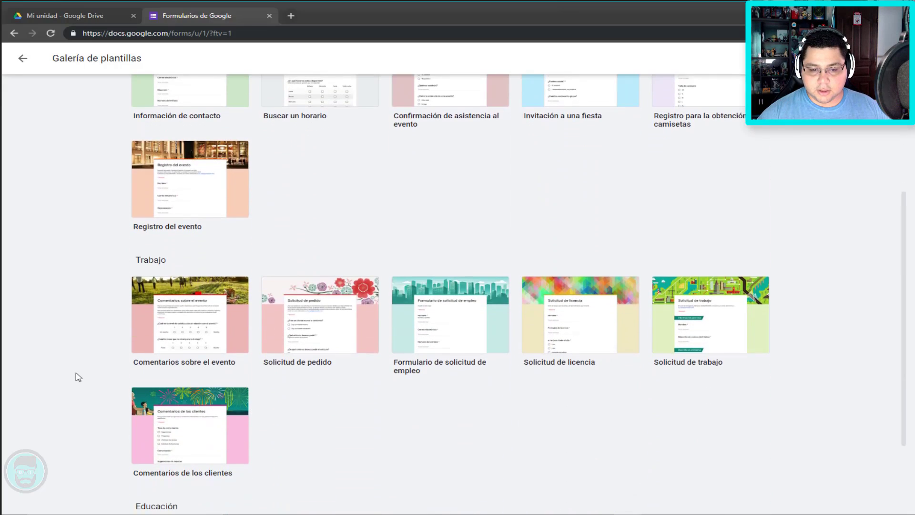
scroll(79, 377, "down", 3)
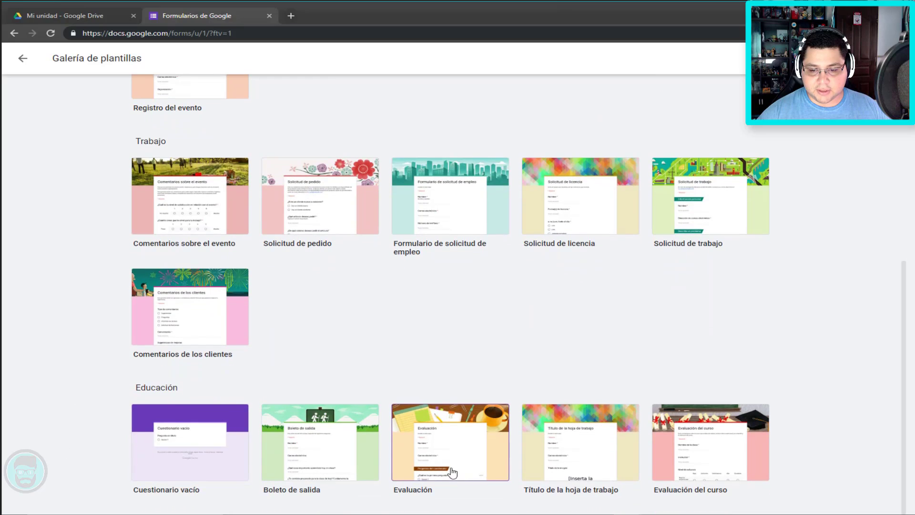
left_click(725, 453)
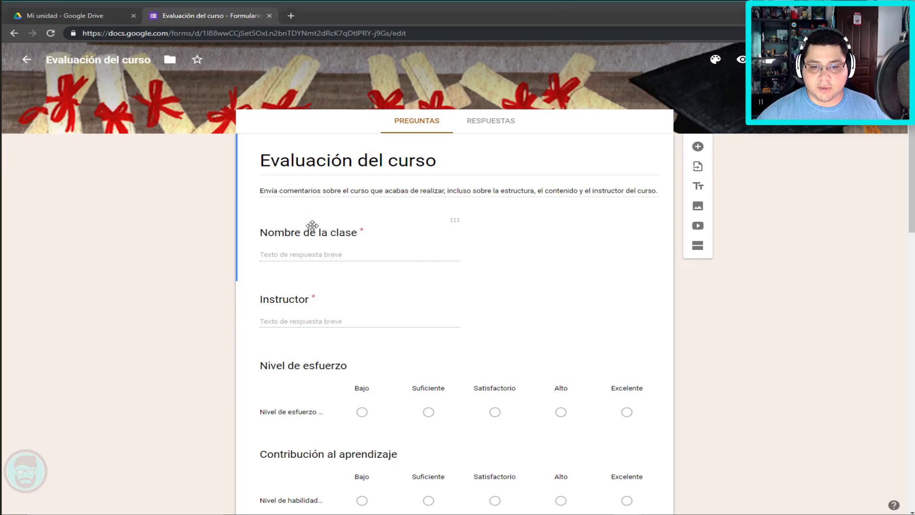
- Rename the first question, "Nombre de la clase", as "Curso de C#"
left_click(326, 233)
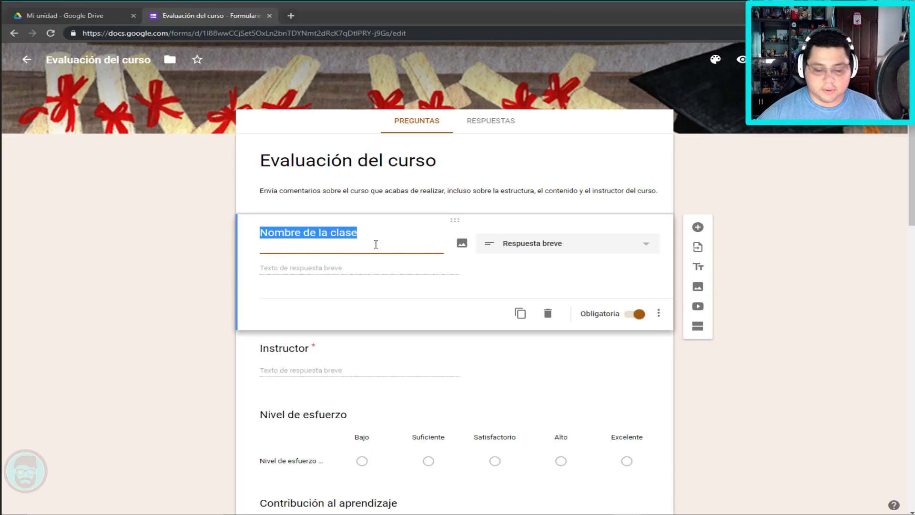
type("Cur")
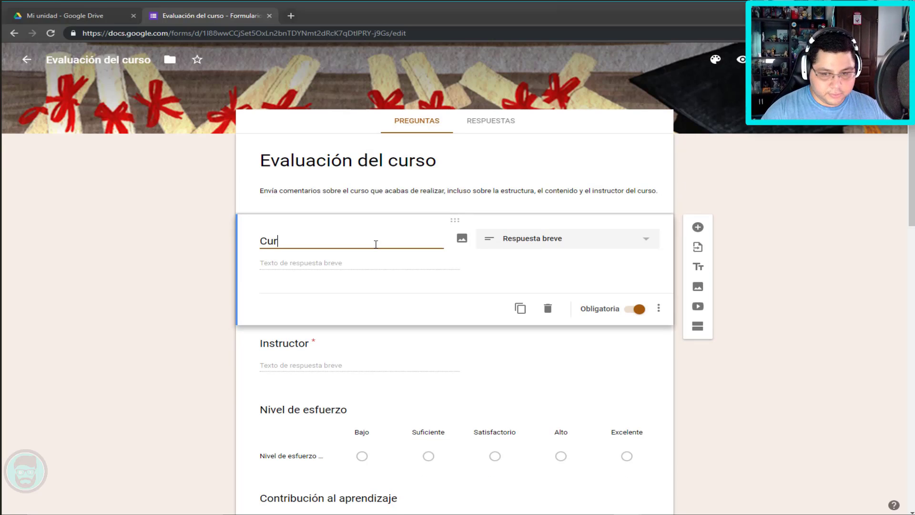
type("so de C#")
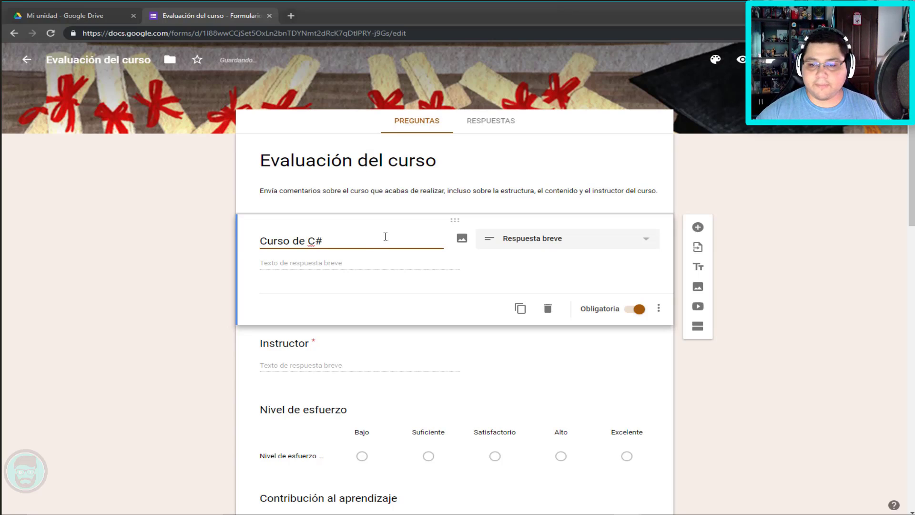
left_click(615, 381)
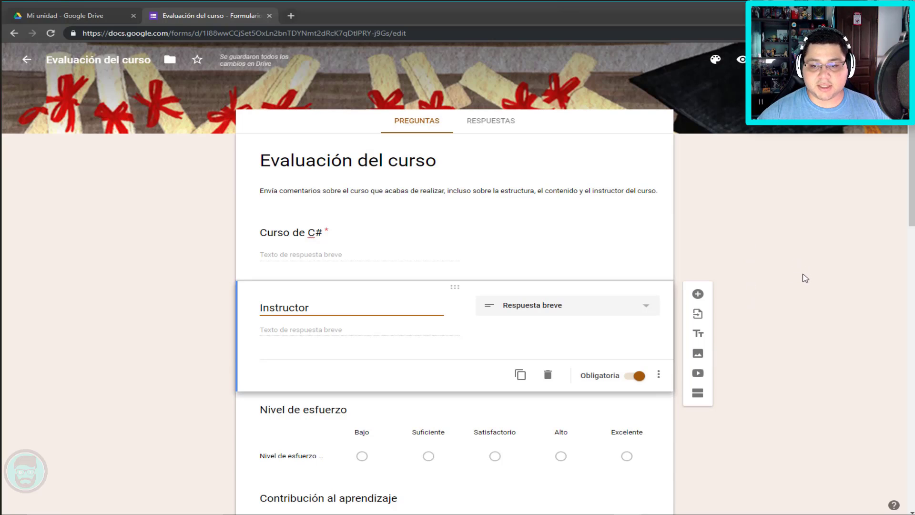
- Review the template's remaining questions through to the end of the form
scroll(793, 341, "down", 3)
scroll(810, 337, "down", 2)
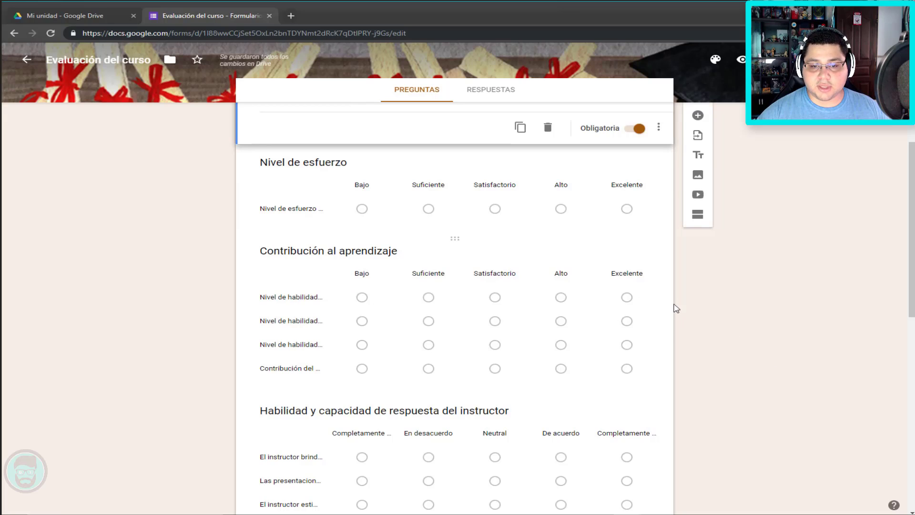
scroll(686, 304, "down", 3)
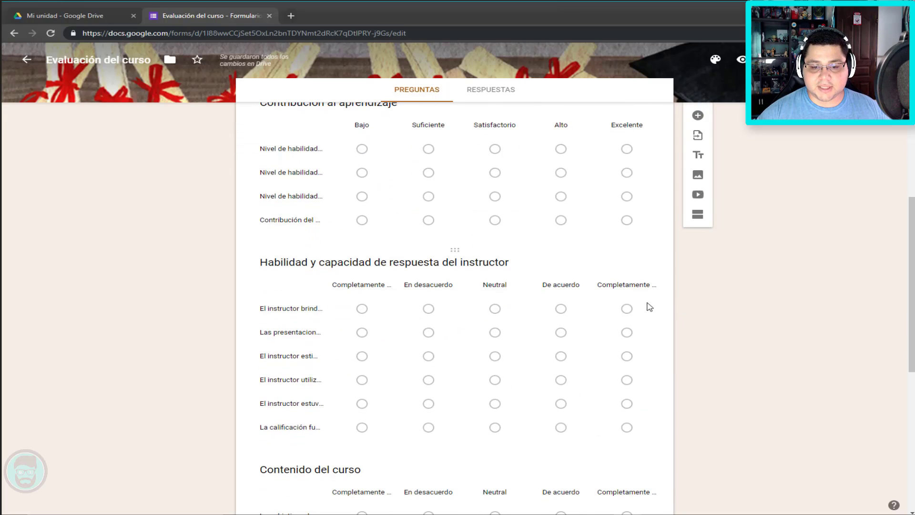
scroll(649, 307, "down", 8)
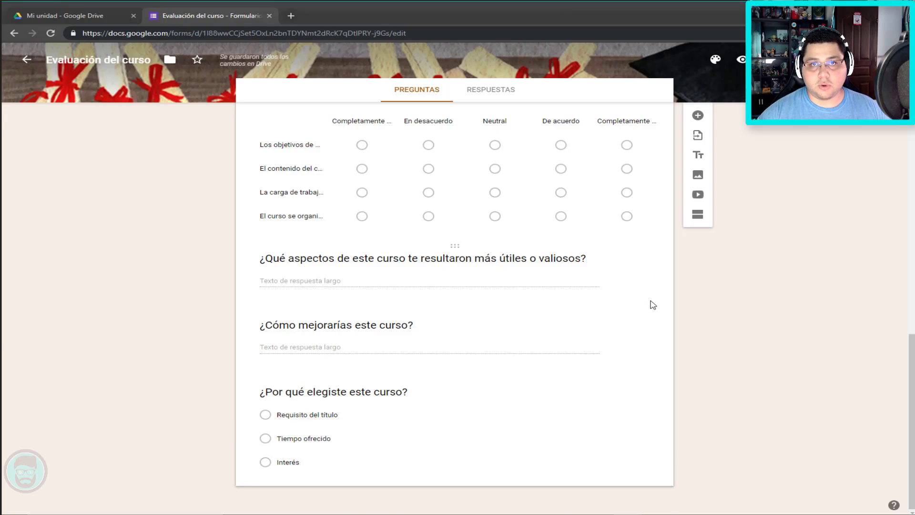
scroll(653, 304, "up", 15)
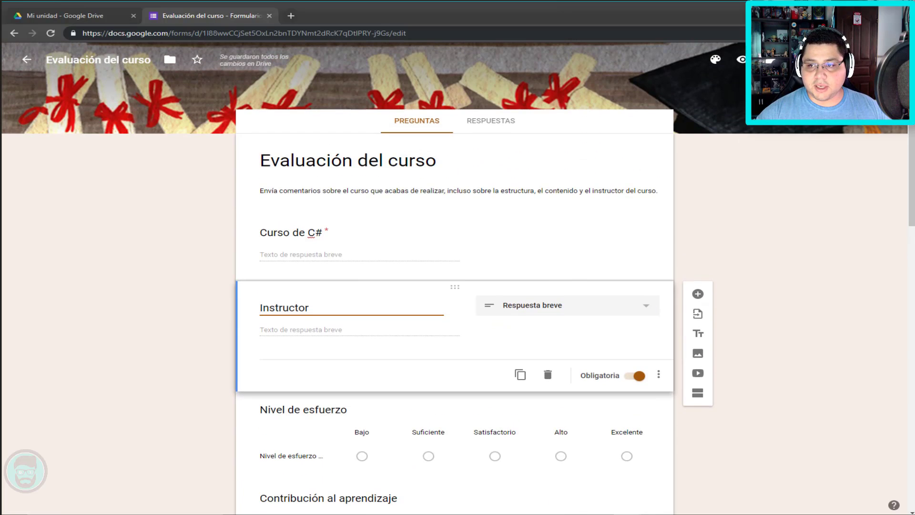
- Apply the dark blue light-streak header image from "Trabajo y escuela" and set the form's background color to light grey
left_click(715, 61)
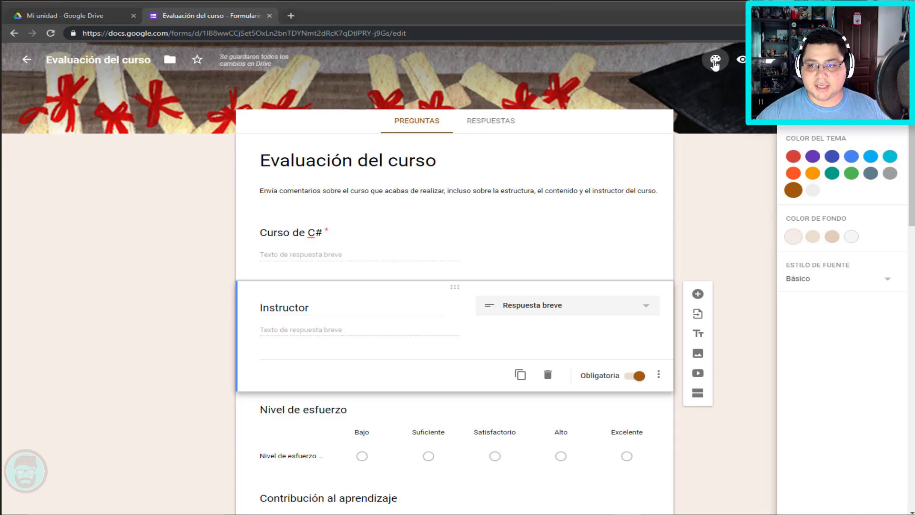
left_click(810, 110)
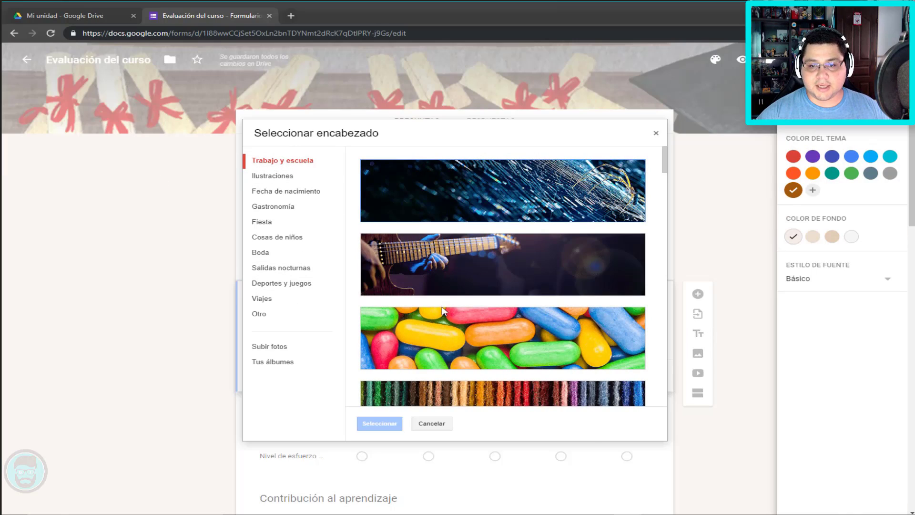
left_click(507, 209)
left_click(381, 423)
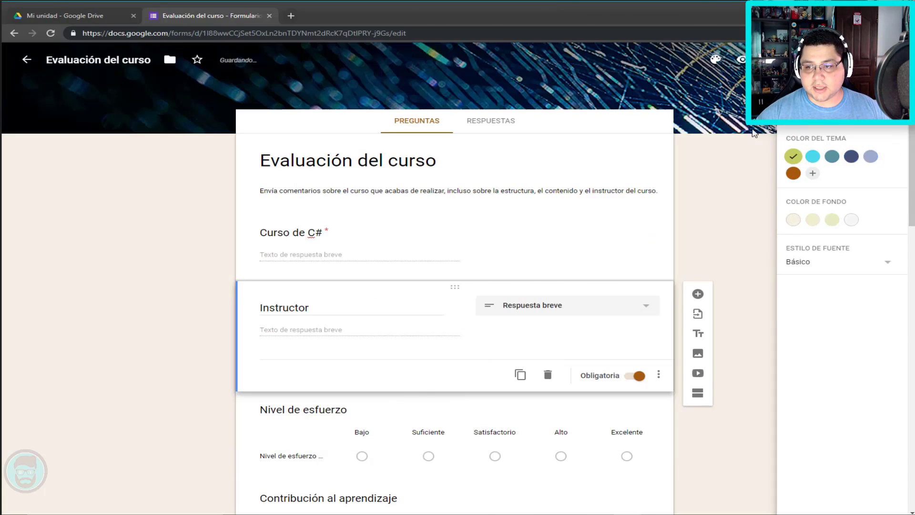
left_click(851, 219)
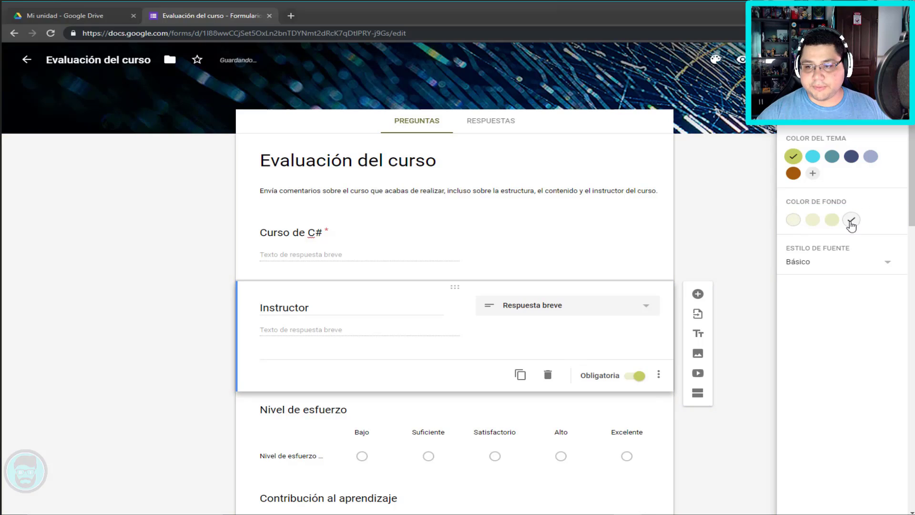
- Try the Juguetón and Formal font styles on the form, return to Básico, and close the theme options
left_click(877, 264)
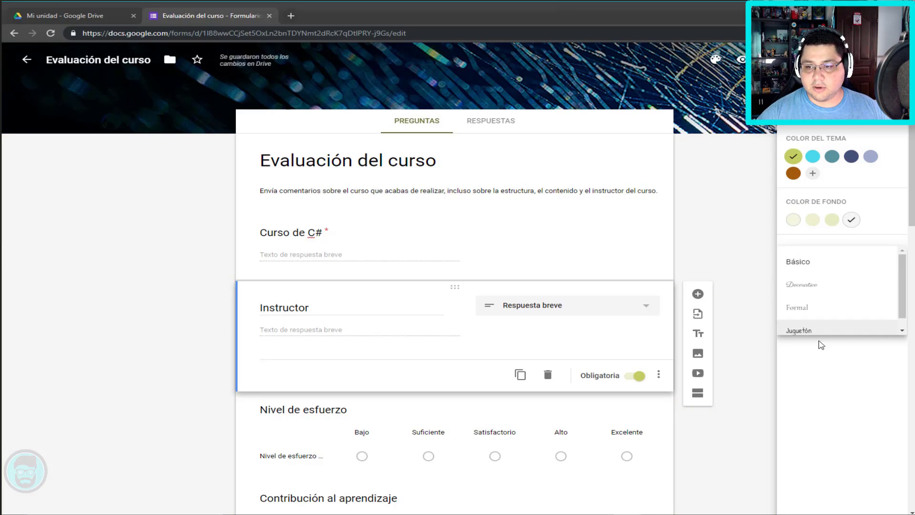
scroll(791, 304, "down", 2)
left_click(808, 324)
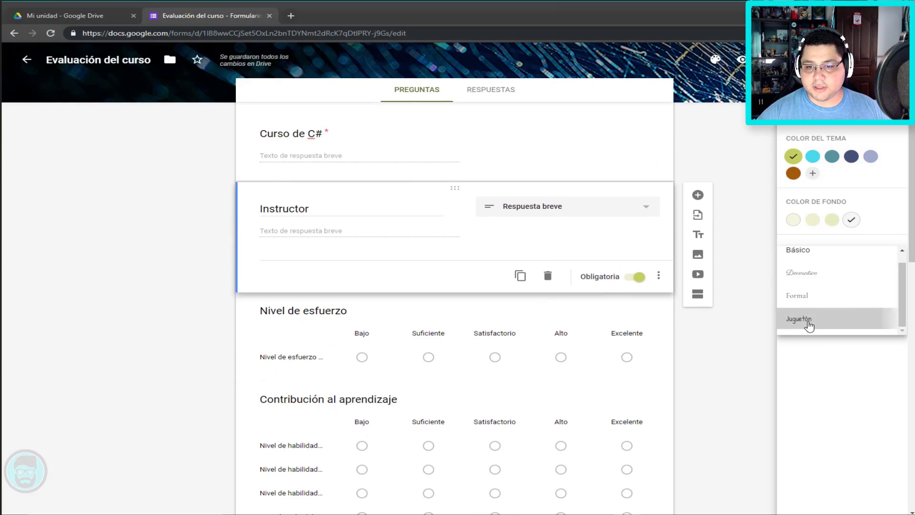
scroll(569, 344, "up", 2)
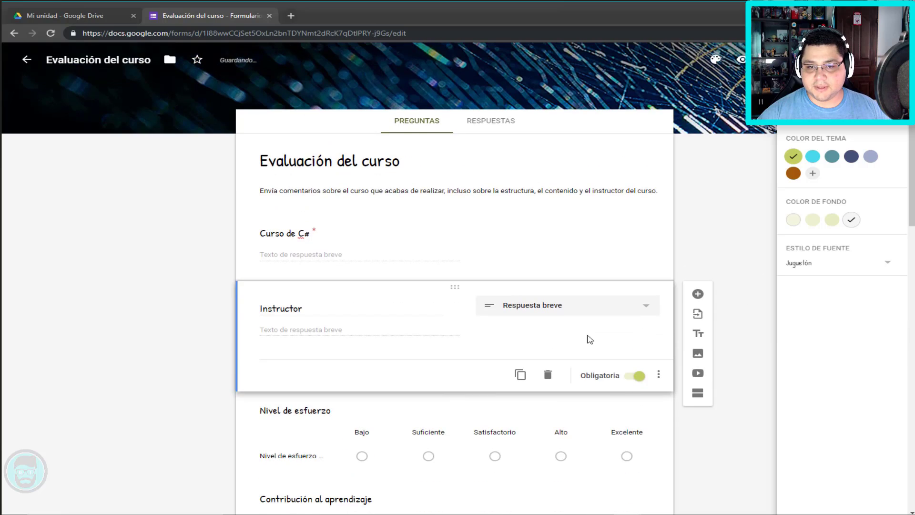
left_click(873, 266)
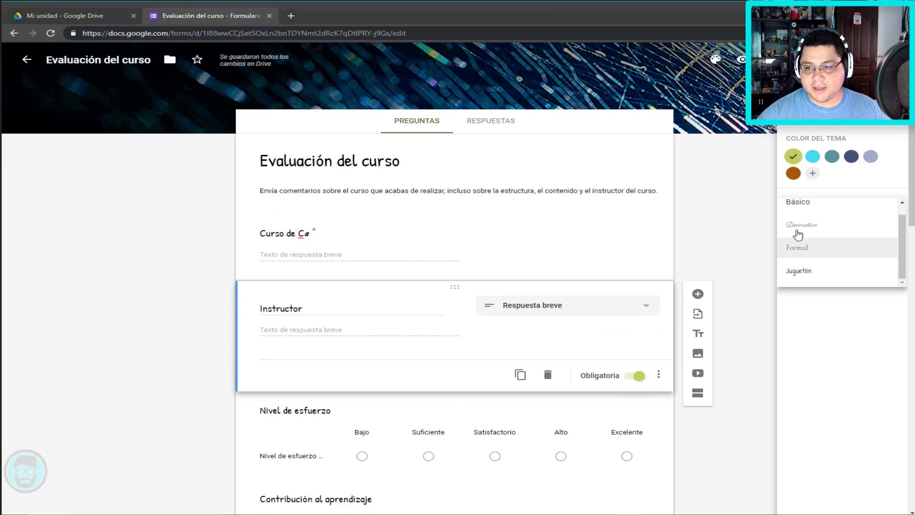
left_click(824, 250)
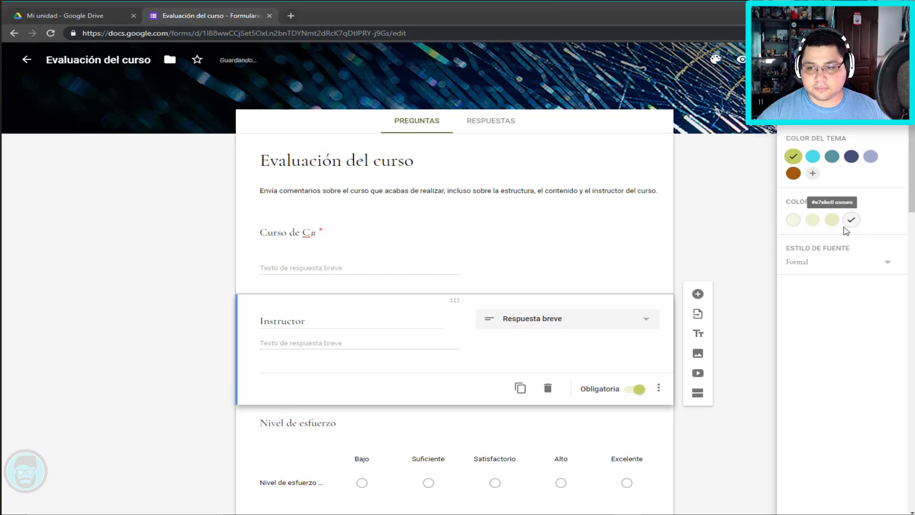
left_click(863, 262)
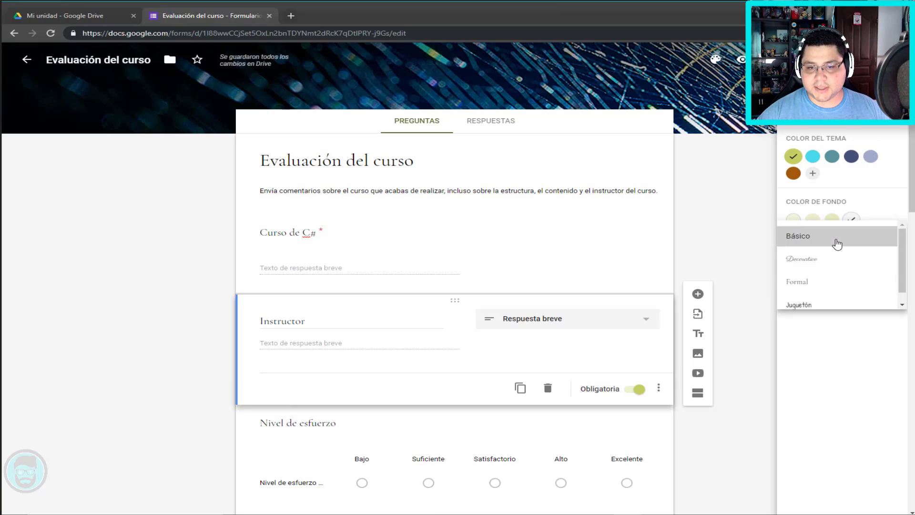
left_click(837, 244)
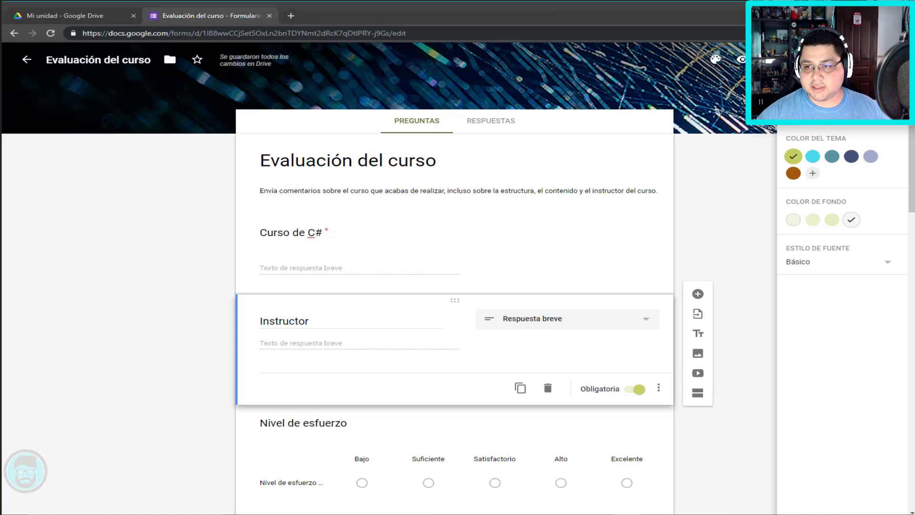
left_click(896, 110)
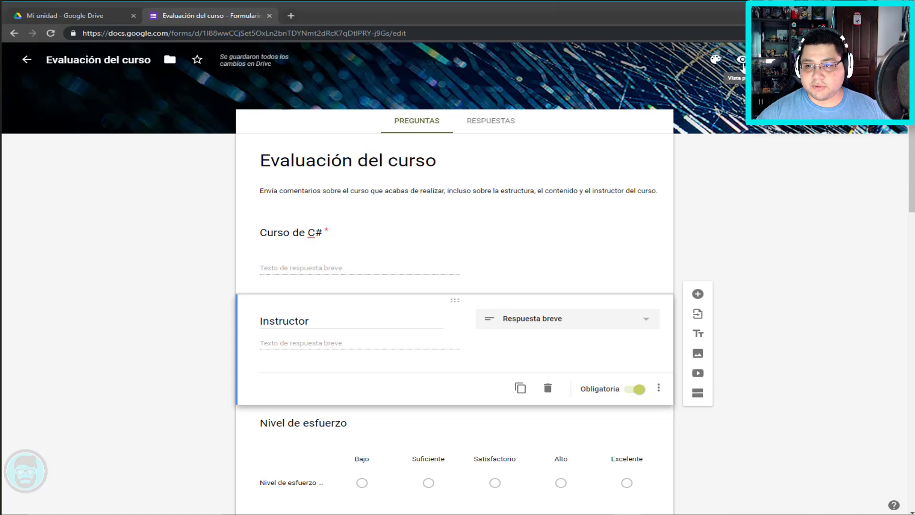
- Preview the form, choose the sample answer "Bajo" for the skill level at the end of the course, and review all the questions
left_click(741, 61)
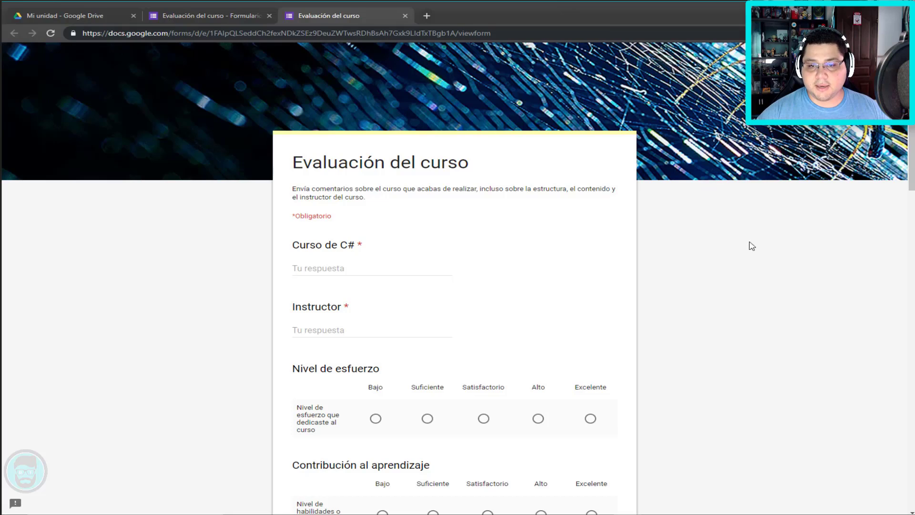
scroll(763, 235, "down", 3)
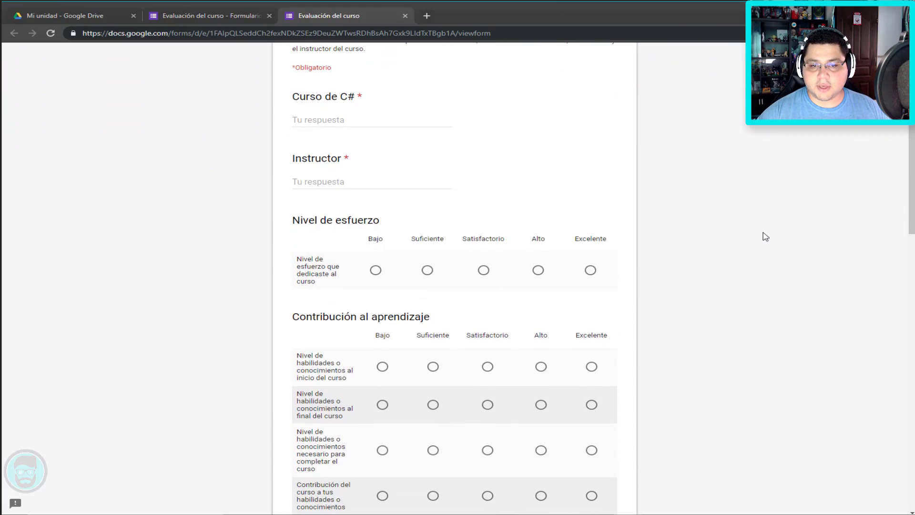
scroll(764, 236, "down", 4)
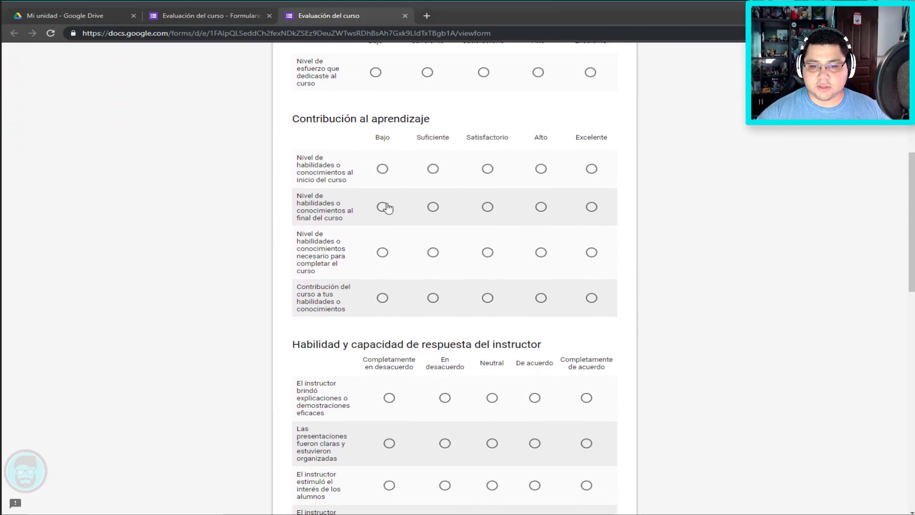
left_click(383, 207)
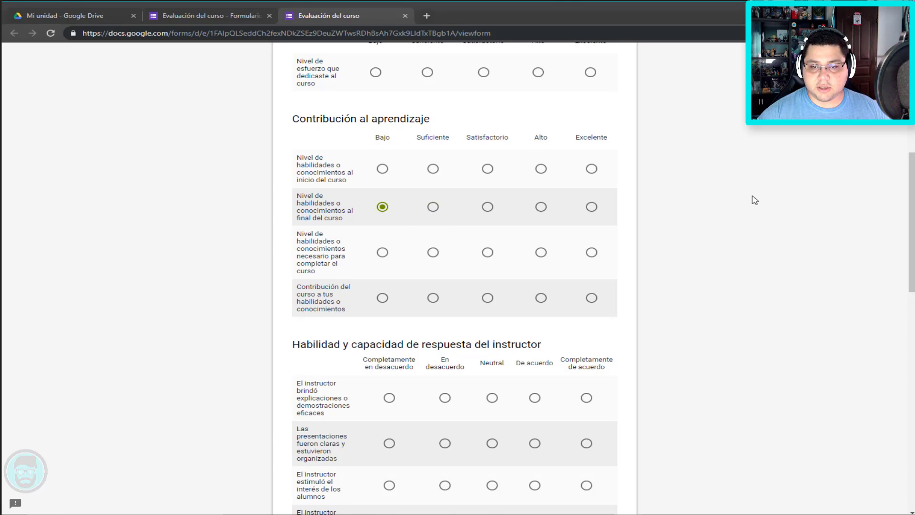
scroll(755, 200, "down", 15)
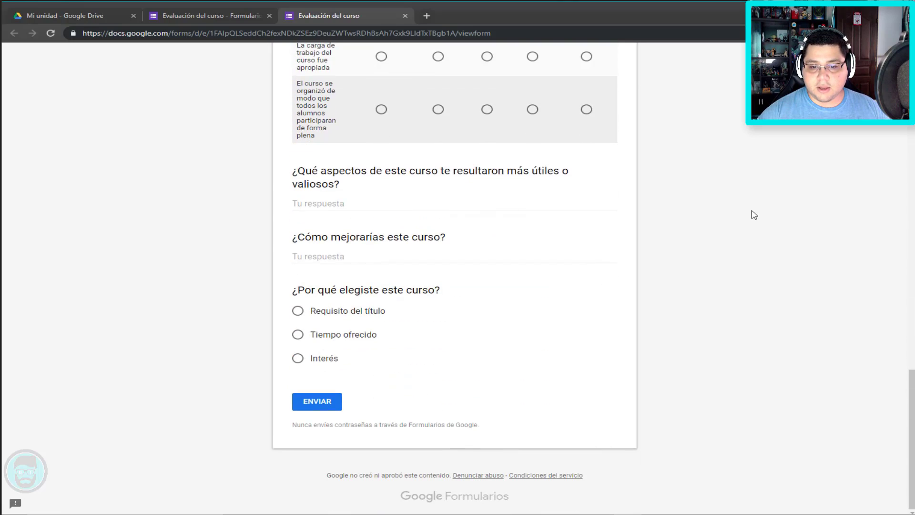
scroll(753, 214, "up", 20)
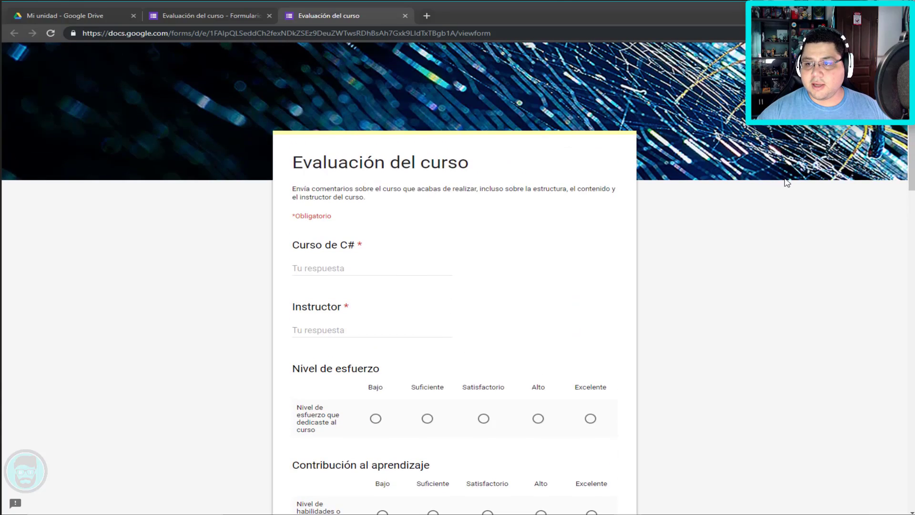
- Leave the form preview and copy the form's share link with the URL shortened
middle_click(327, 19)
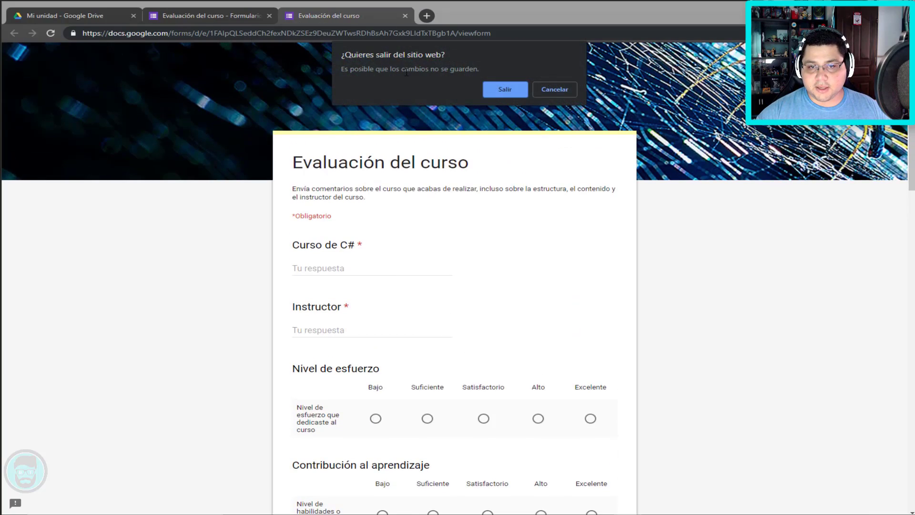
left_click(506, 90)
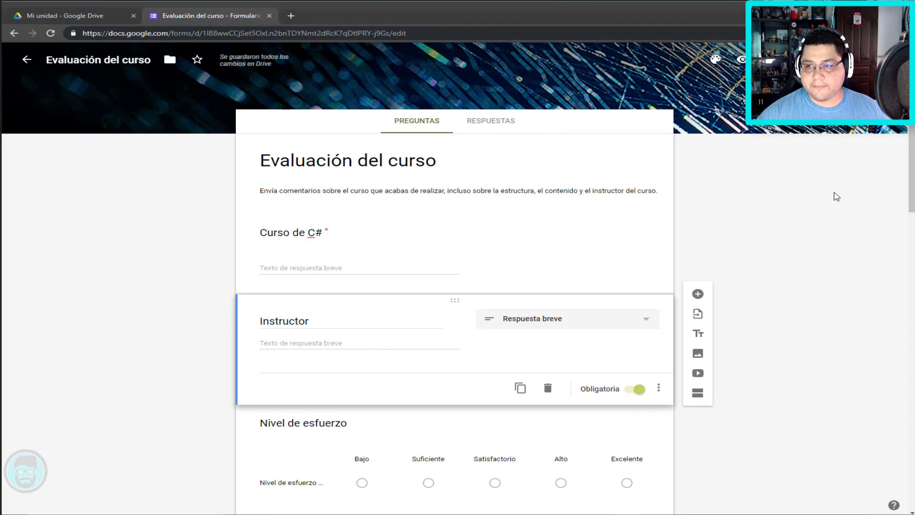
left_click(824, 59)
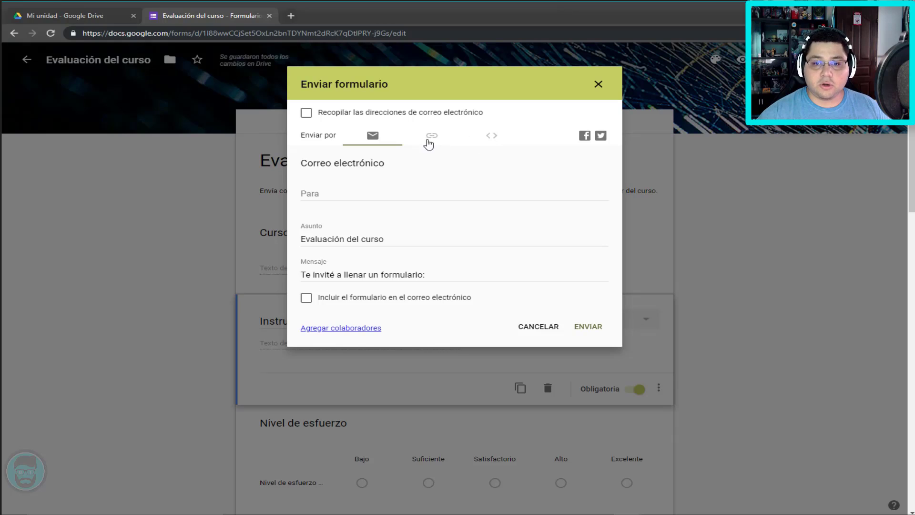
left_click(434, 139)
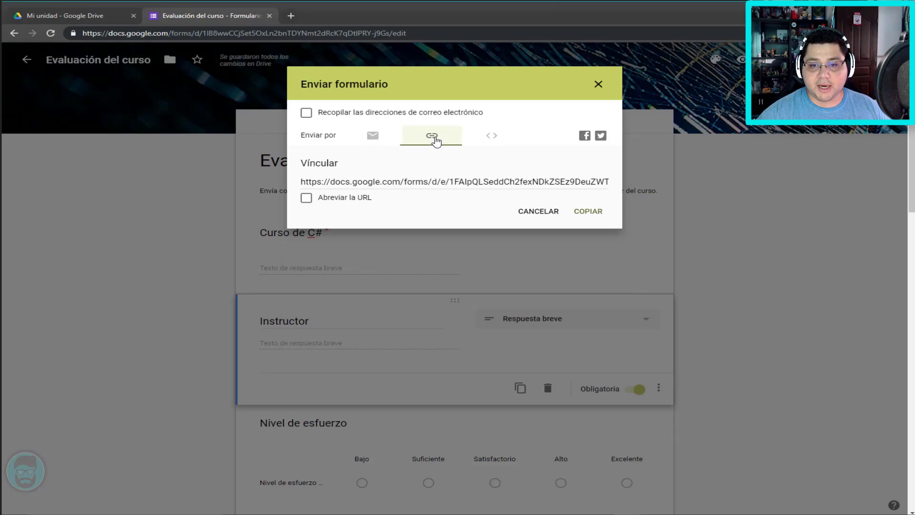
left_click(420, 184)
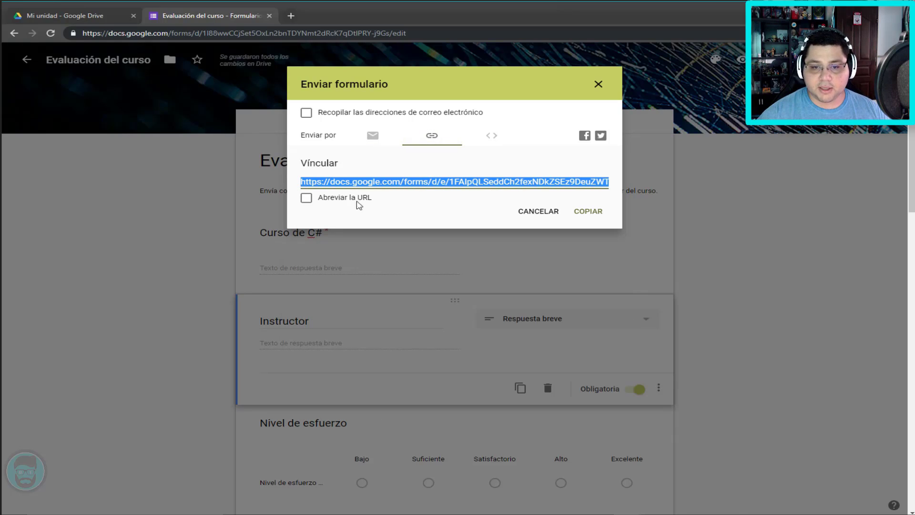
left_click(306, 198)
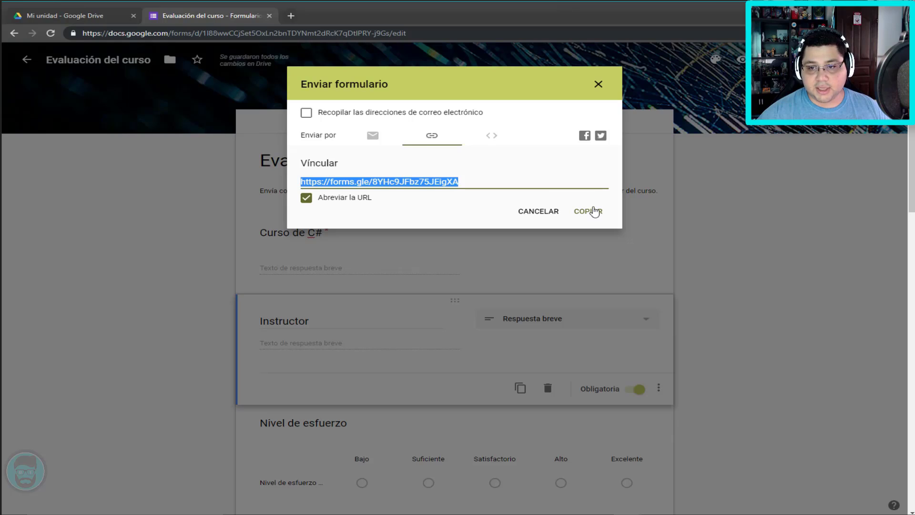
left_click(591, 211)
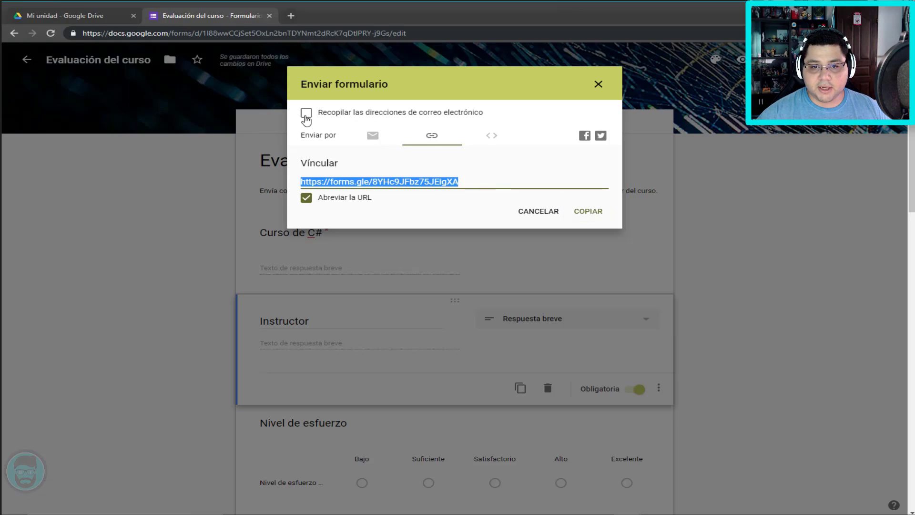
- Enable collecting respondents' email addresses, copy the shortened link again, and close the sending options
left_click(306, 115)
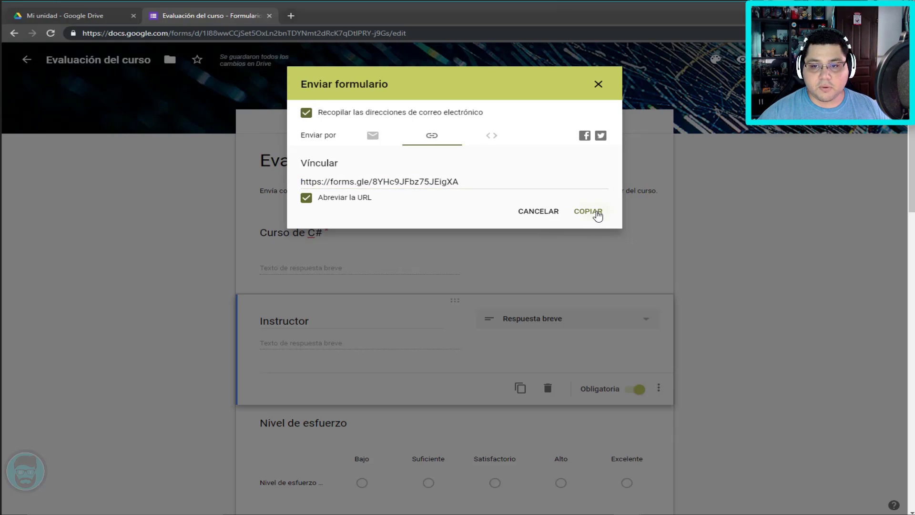
left_click(597, 215)
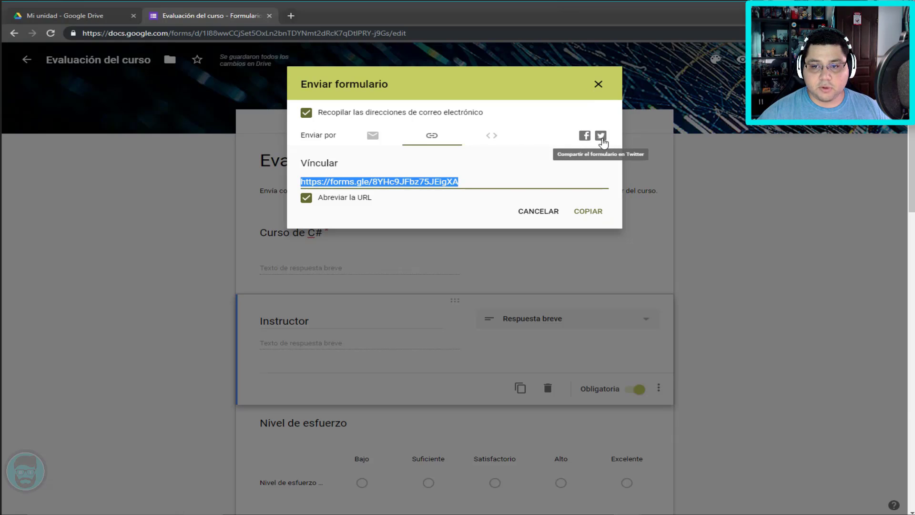
left_click(597, 85)
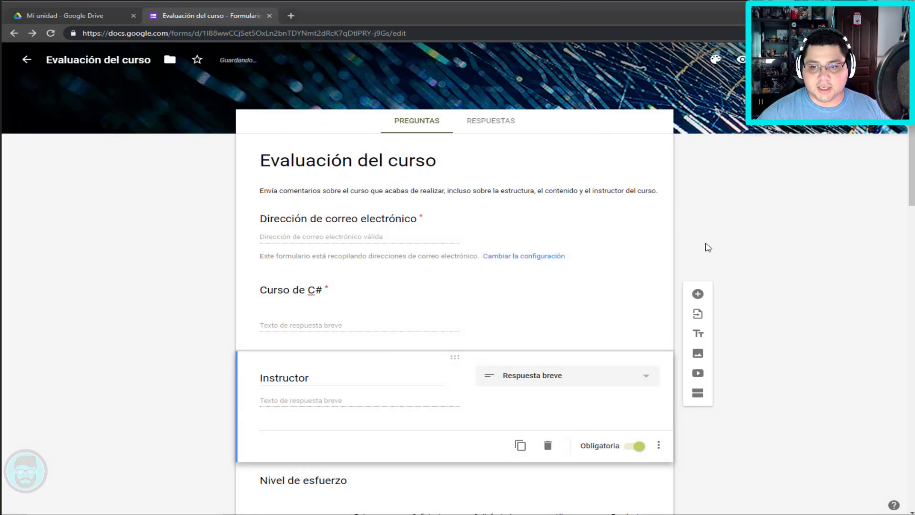
- Open the copied link in a new tab to review the published form, and check the form's responses in the editor
left_click(290, 16)
key("ctrl+v")
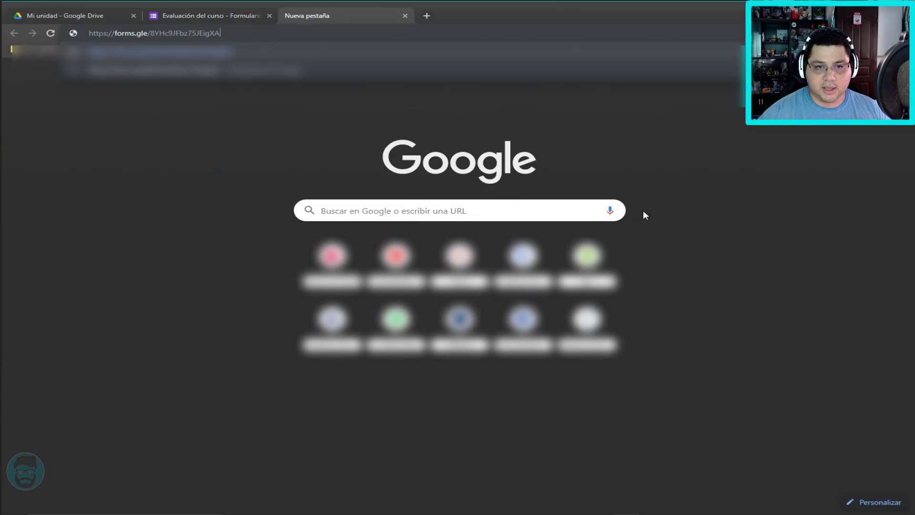
key("Return")
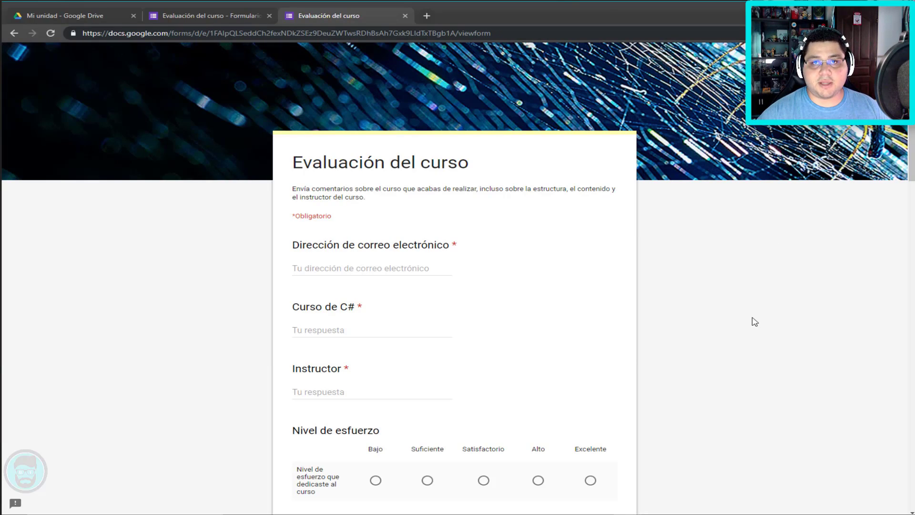
scroll(756, 319, "down", 15)
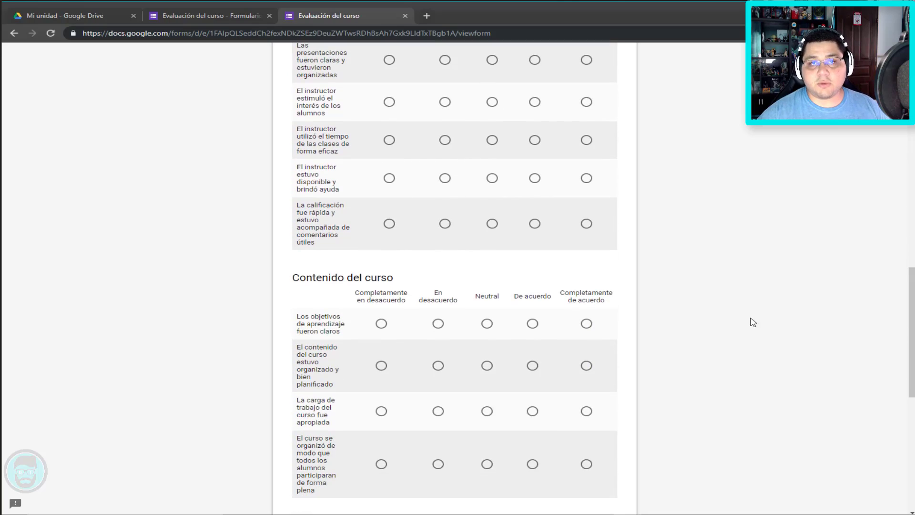
scroll(753, 322, "down", 9)
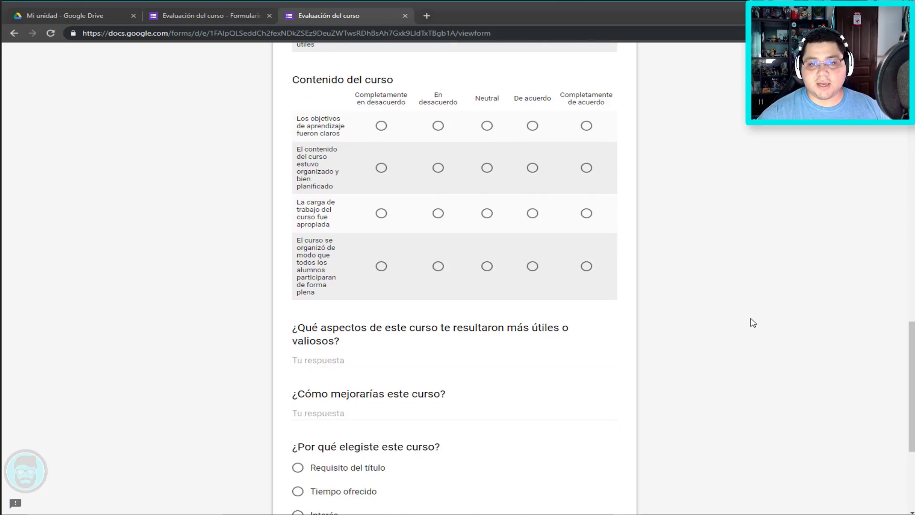
scroll(750, 321, "up", 18)
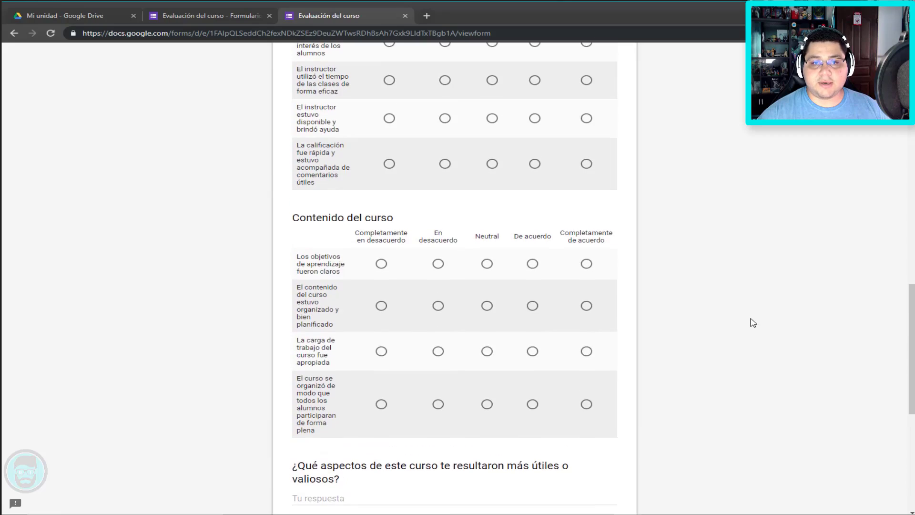
left_click(178, 19)
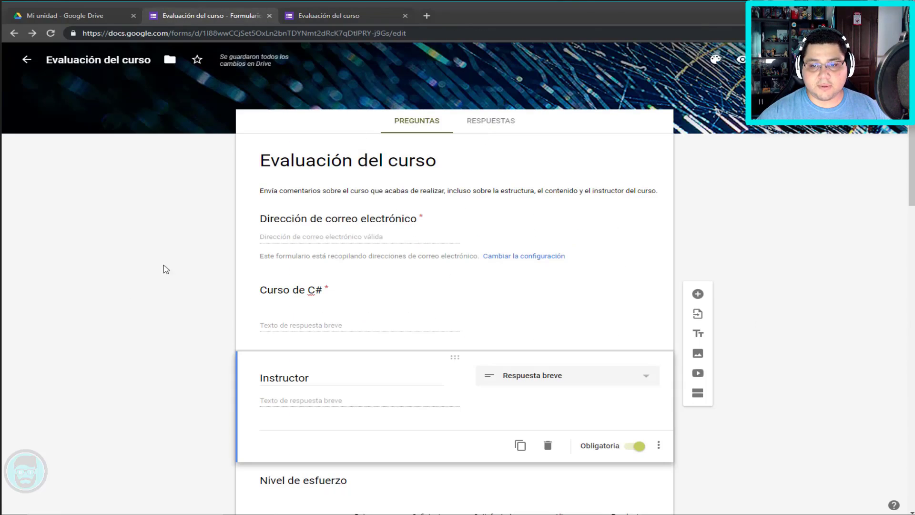
left_click(496, 124)
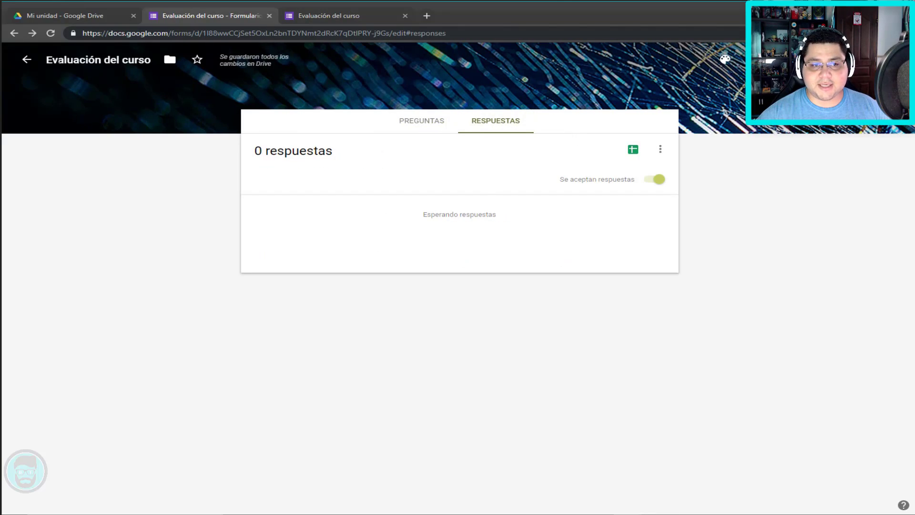
- Create a new blank form from the forms home page and title it "Opinión de este vídeo", with the accent spelling corrected
left_click(26, 61)
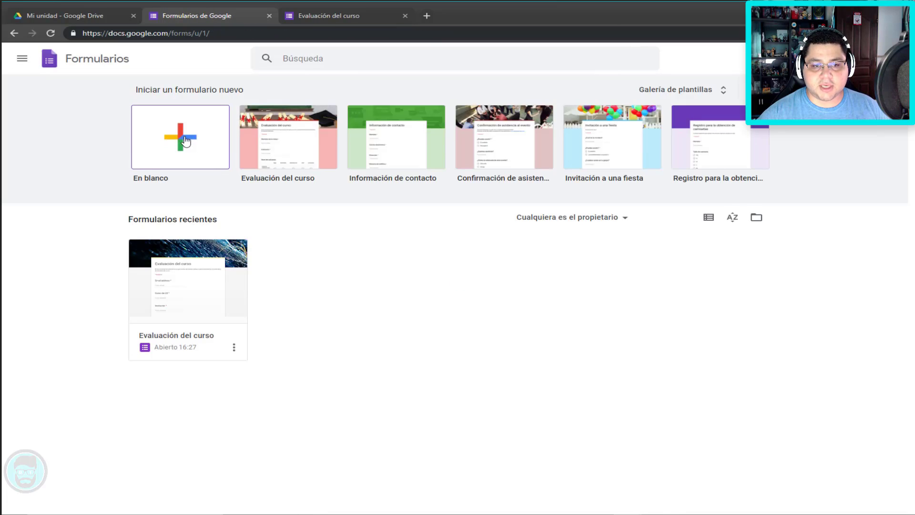
left_click(185, 141)
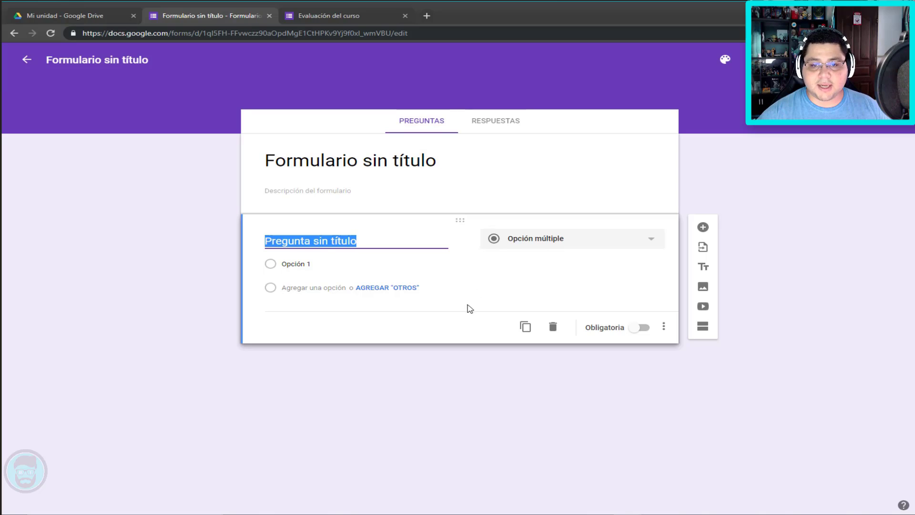
left_click(325, 171)
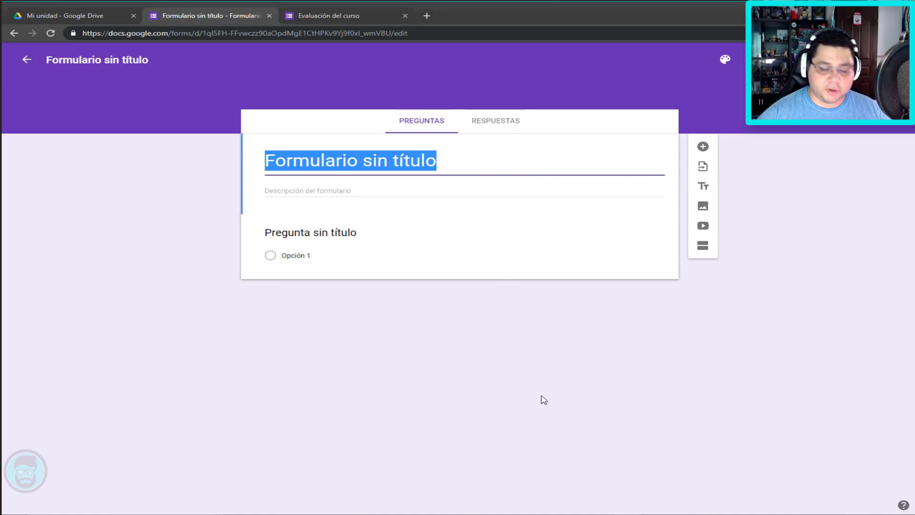
type("Op")
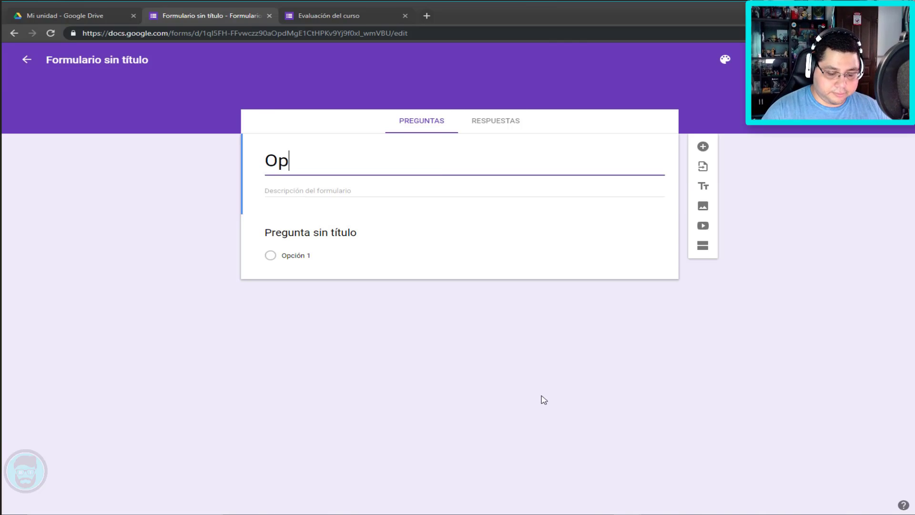
type("inion")
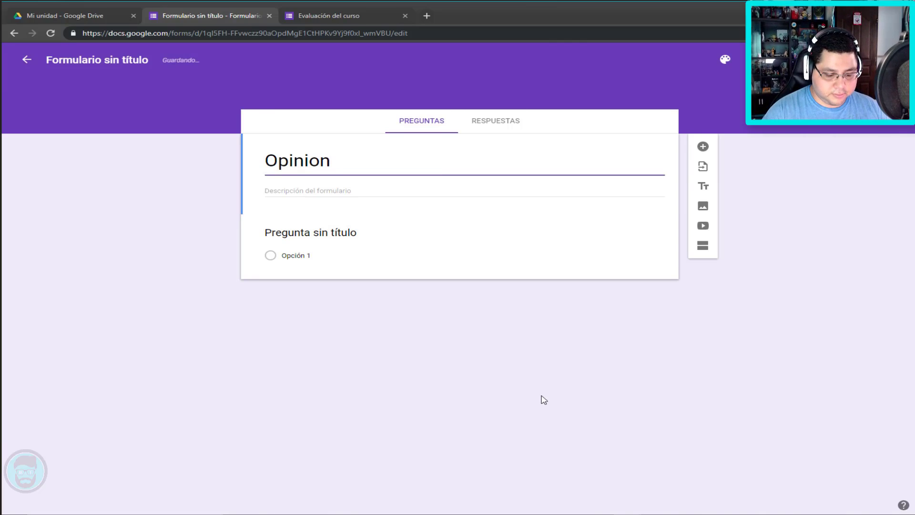
type(" de este")
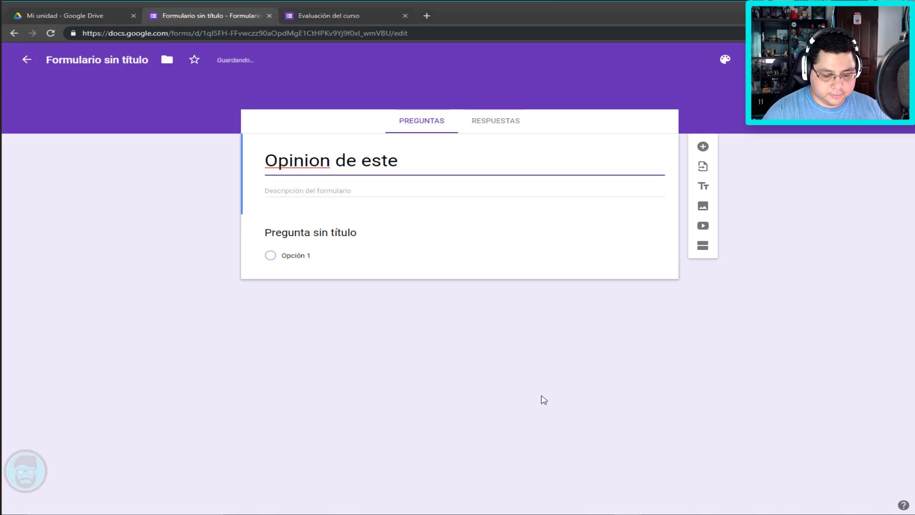
type(" vídeo")
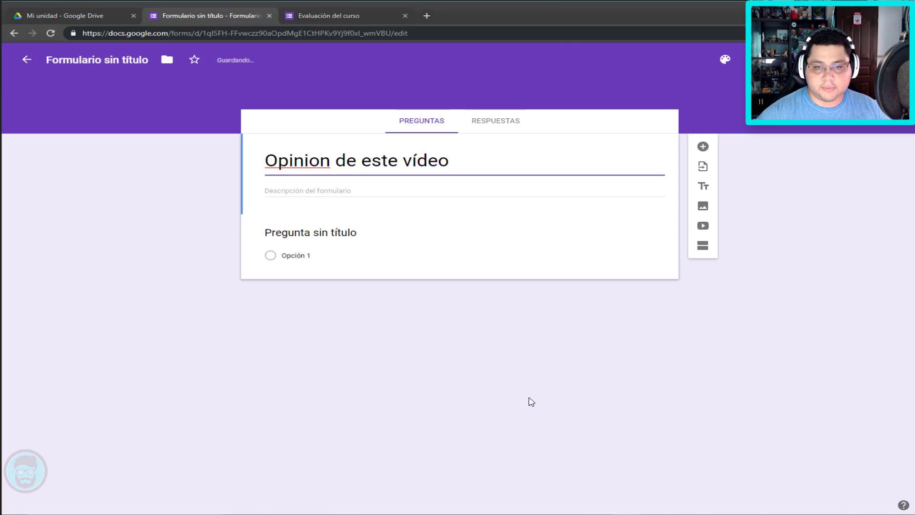
right_click(313, 158)
left_click(329, 170)
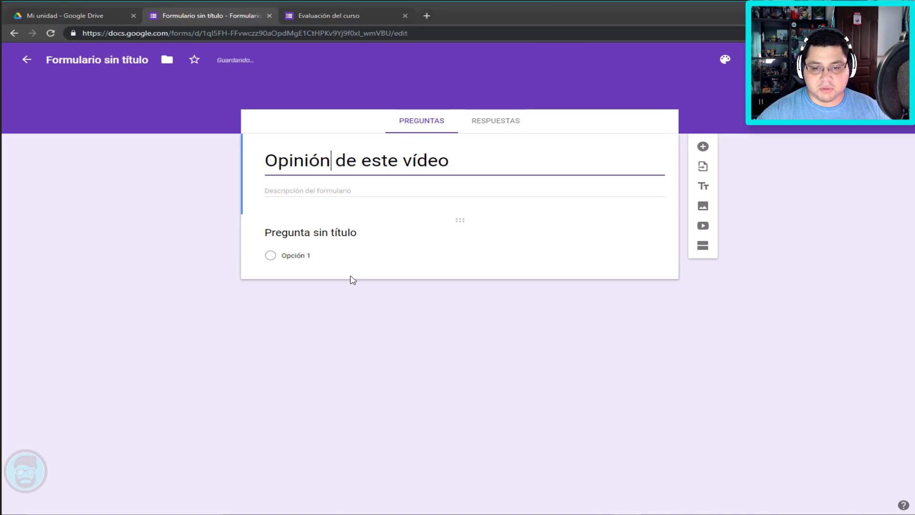
- Name the first multiple-choice question "Te sirvió?", correcting the spelling of the verb
left_click(388, 246)
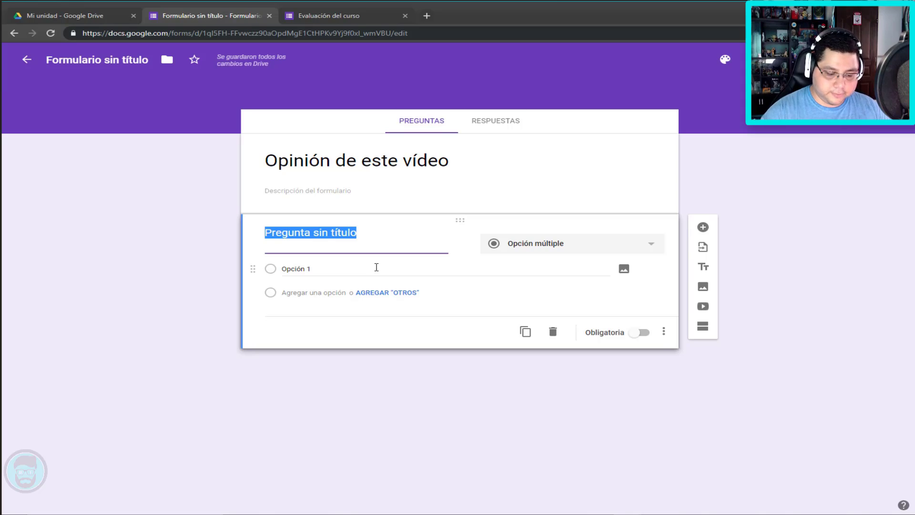
type("Te s")
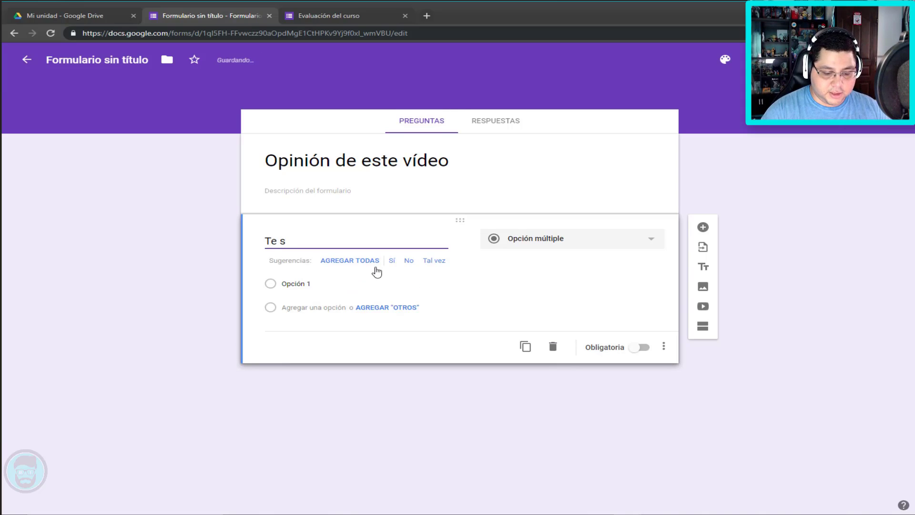
type("irvio?¡")
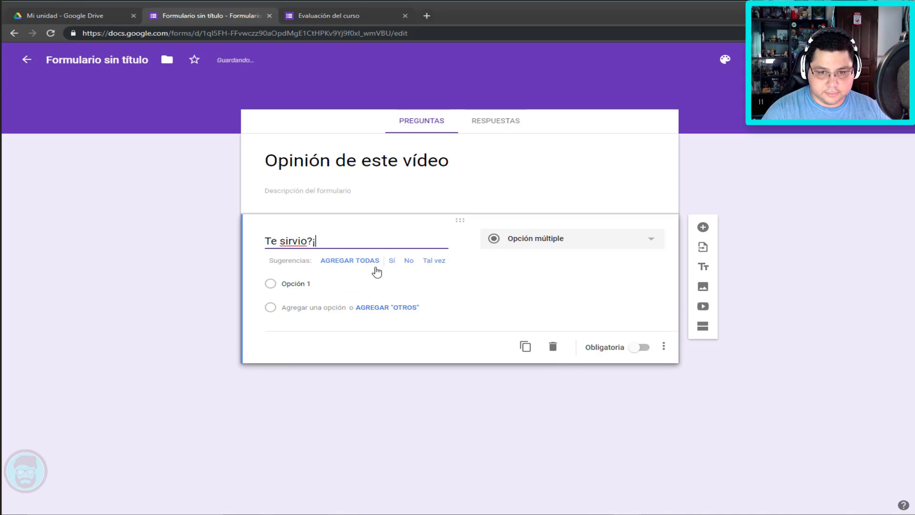
key("BackSpace")
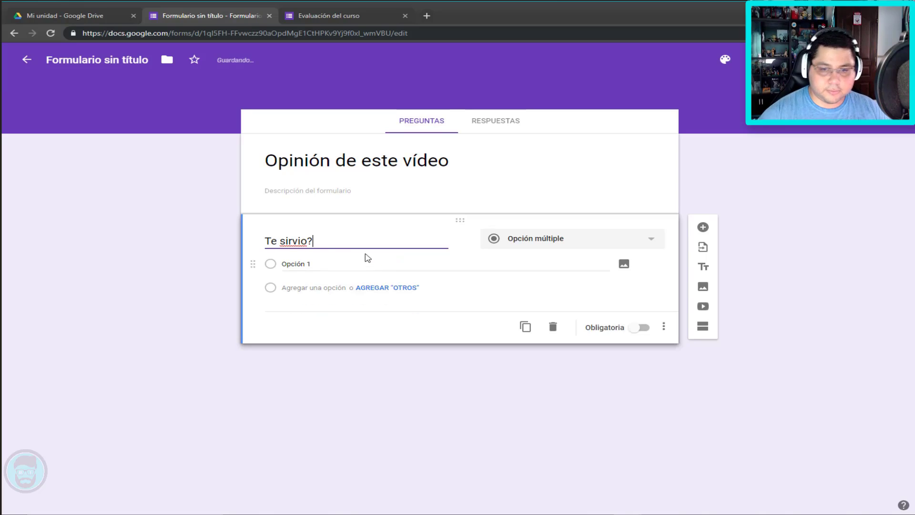
right_click(295, 241)
left_click(329, 257)
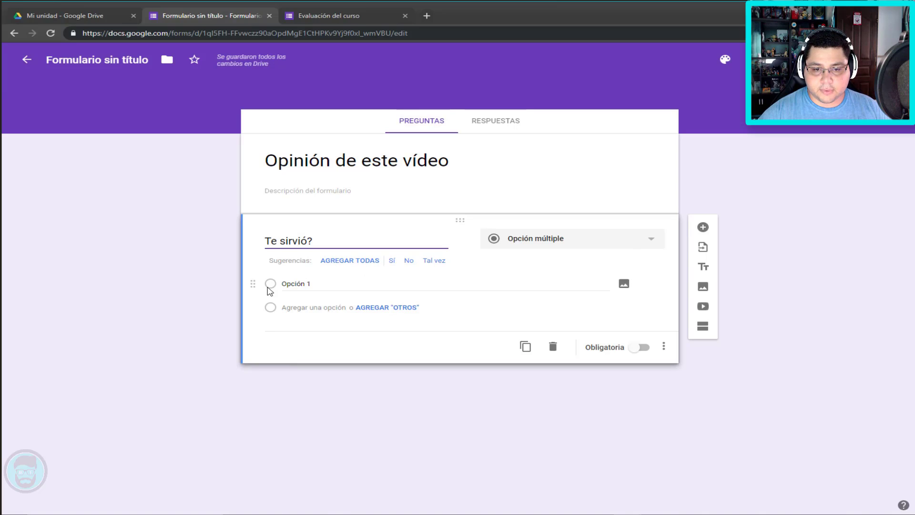
- Add the suggested answers "Sí", "No" and "Tal vez" as options of the question
left_click(392, 262)
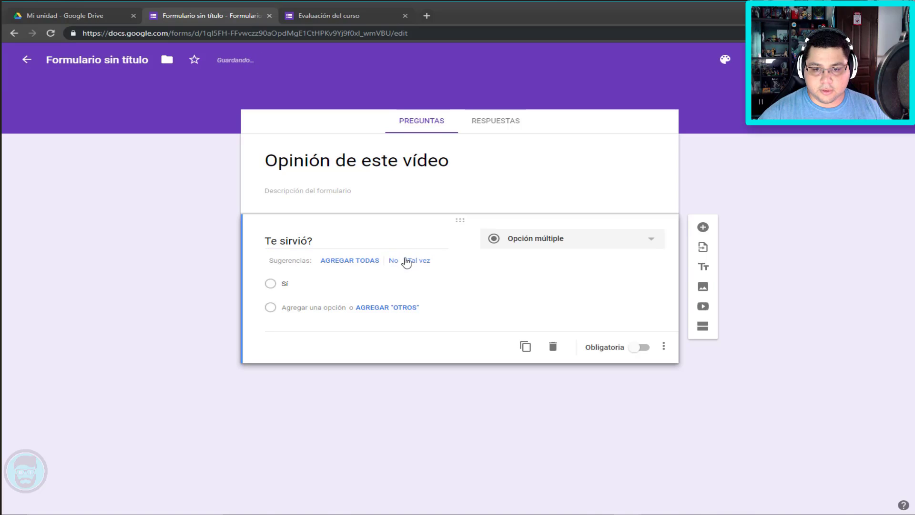
left_click(393, 261)
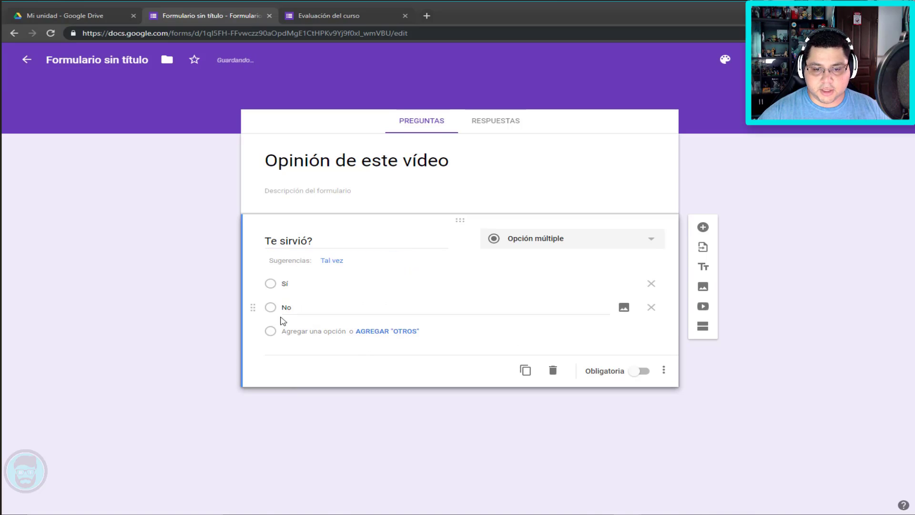
left_click(333, 261)
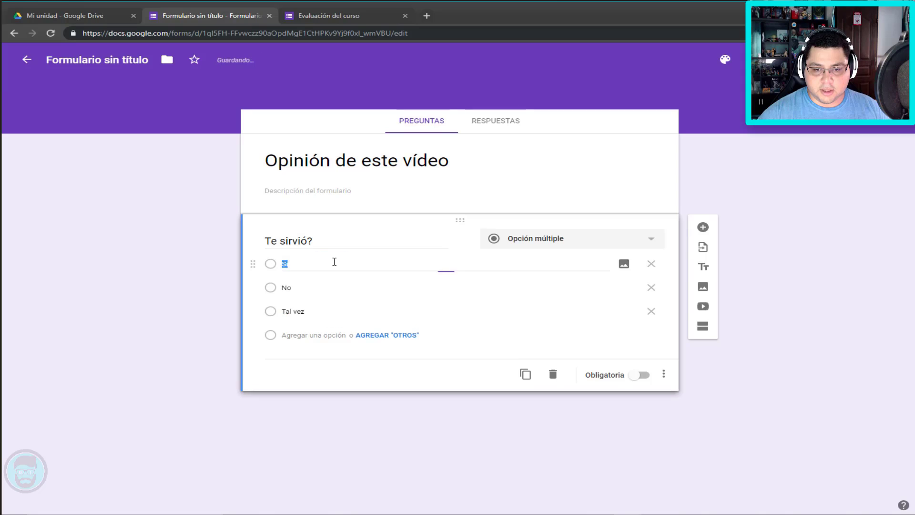
left_click(304, 352)
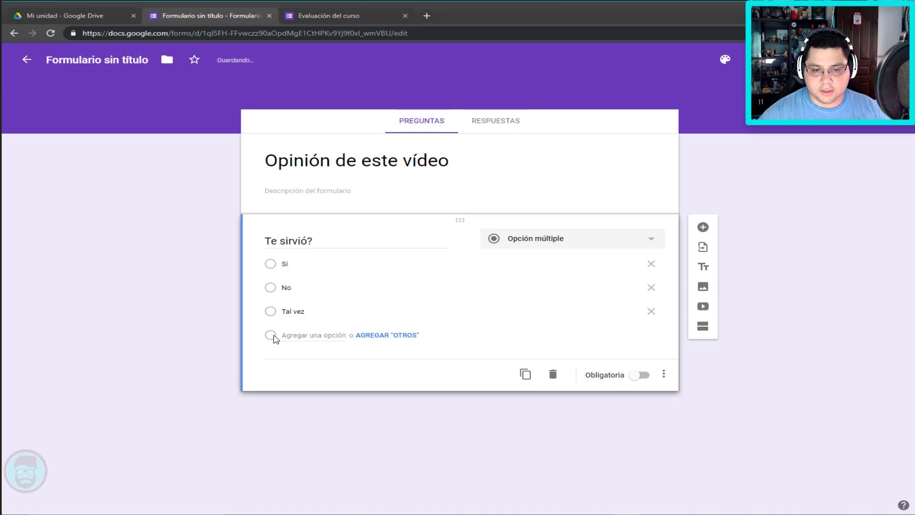
- Replace the third answer option, "Tal vez", with "Podrías haber hecho más", correcting the accents
left_click(310, 313)
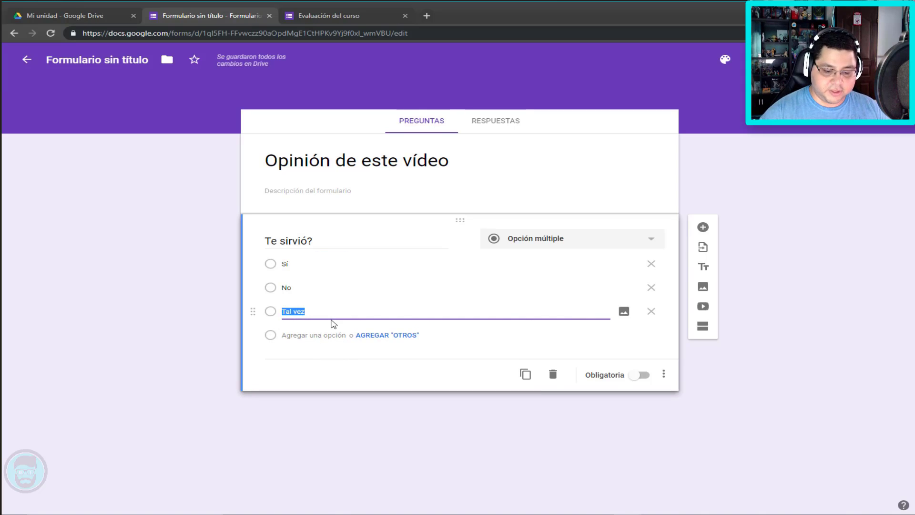
key("BackSpace")
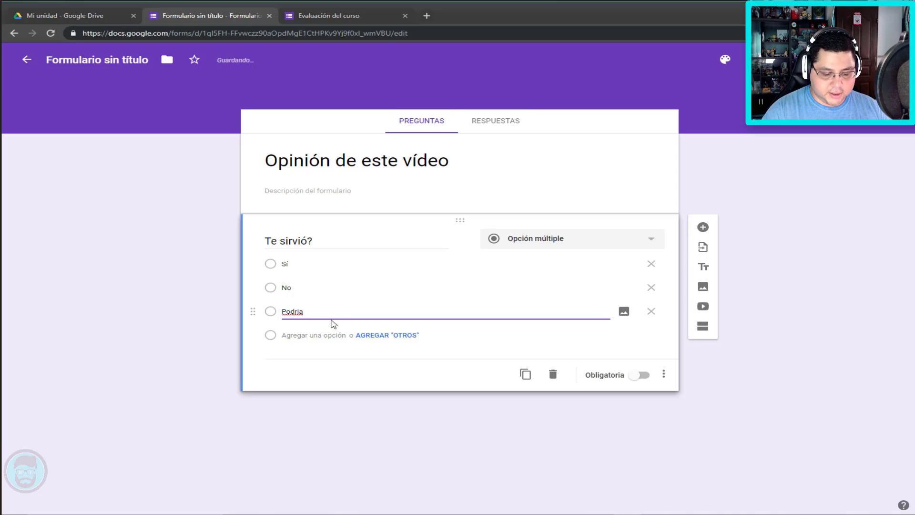
key("BackSpace")
type("s haber")
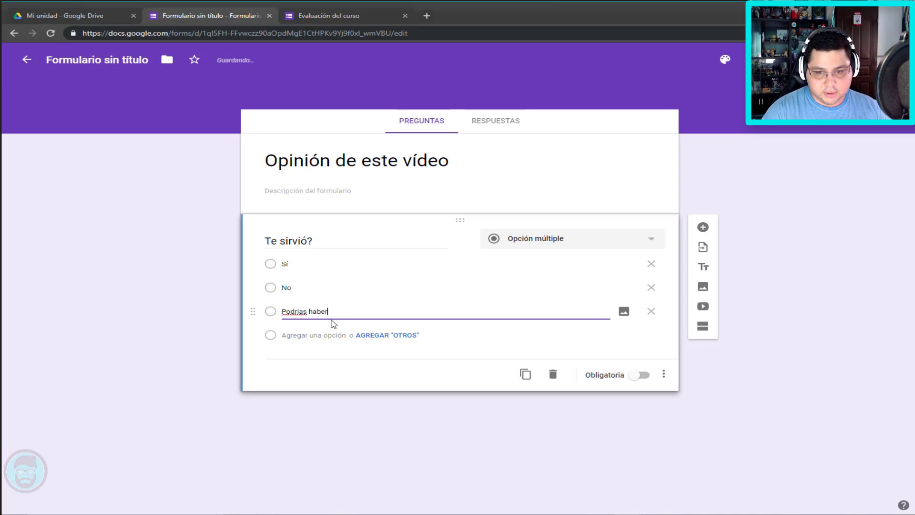
type(" hecho mas")
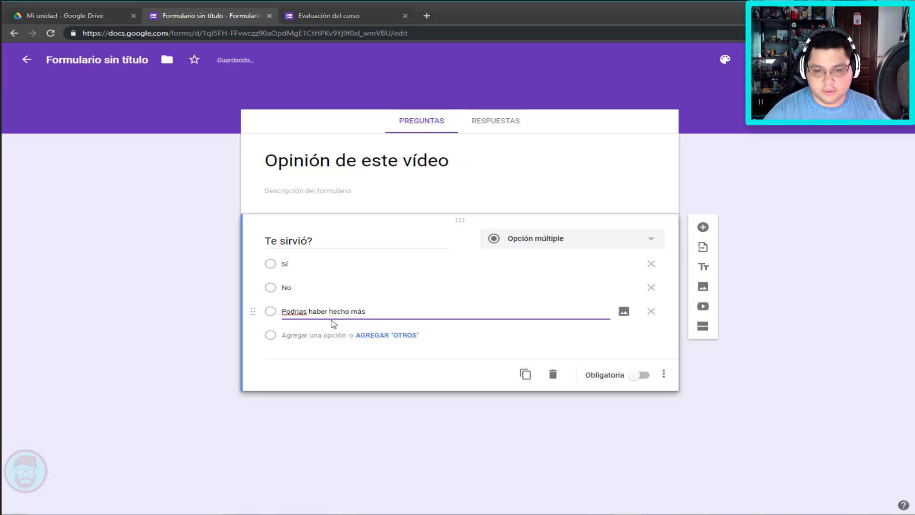
right_click(306, 312)
left_click(322, 318)
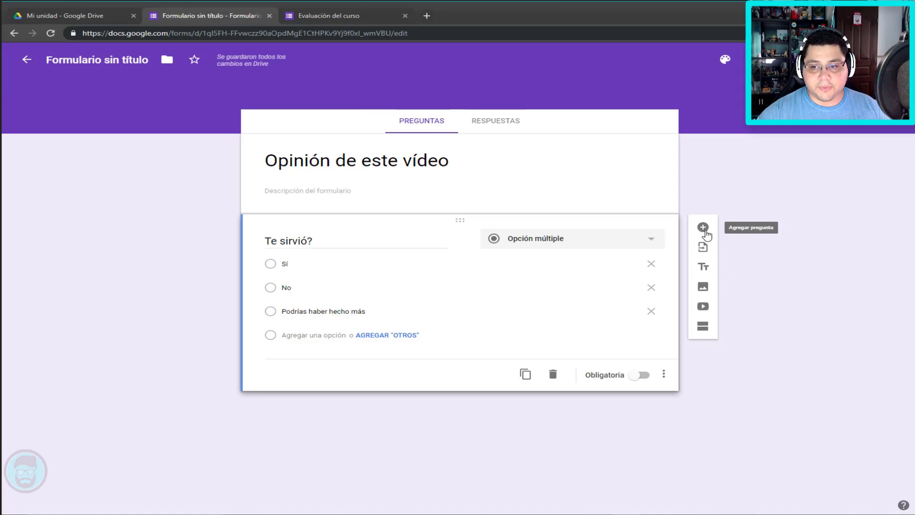
- Add a second question below the first and set its type to short answer ("Respuesta breve")
left_click(705, 229)
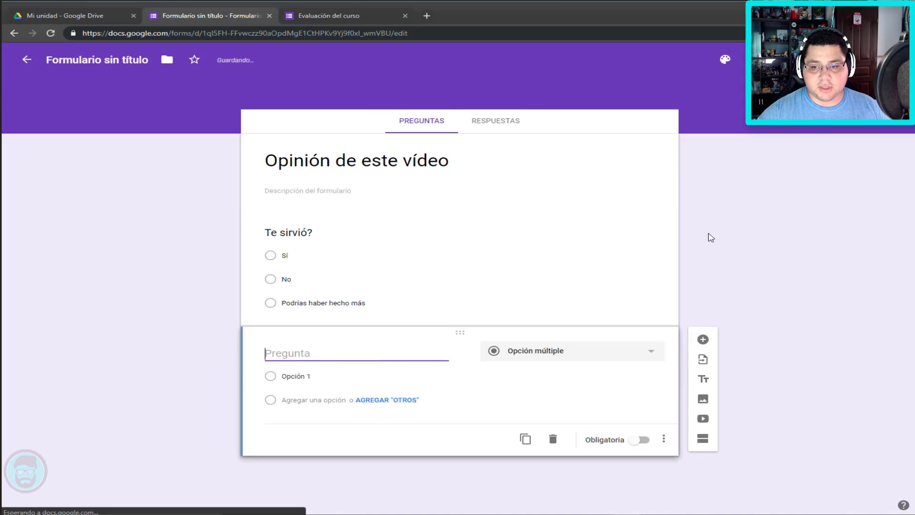
left_click(615, 353)
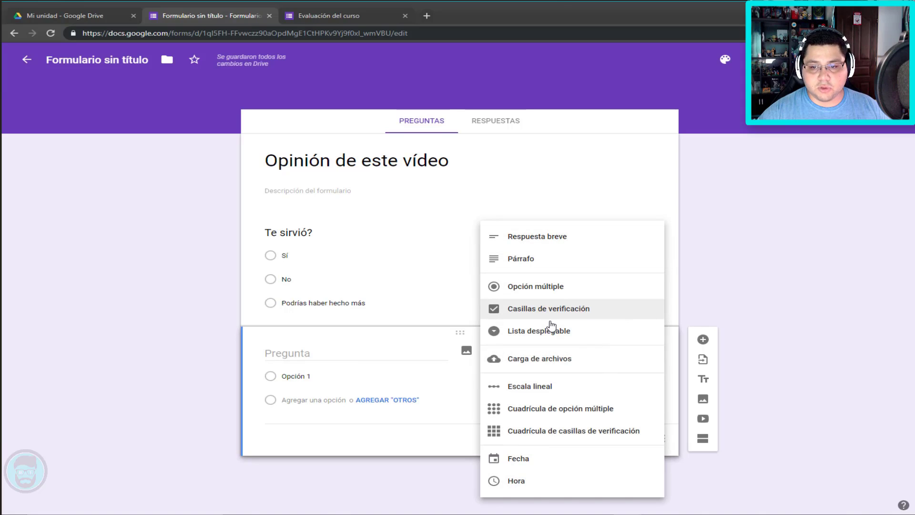
left_click(547, 242)
- Word the short-answer question "Que te gustaria ver en el próximo vídeo?", correcting the spelling of "próximo", and make it required
left_click(304, 354)
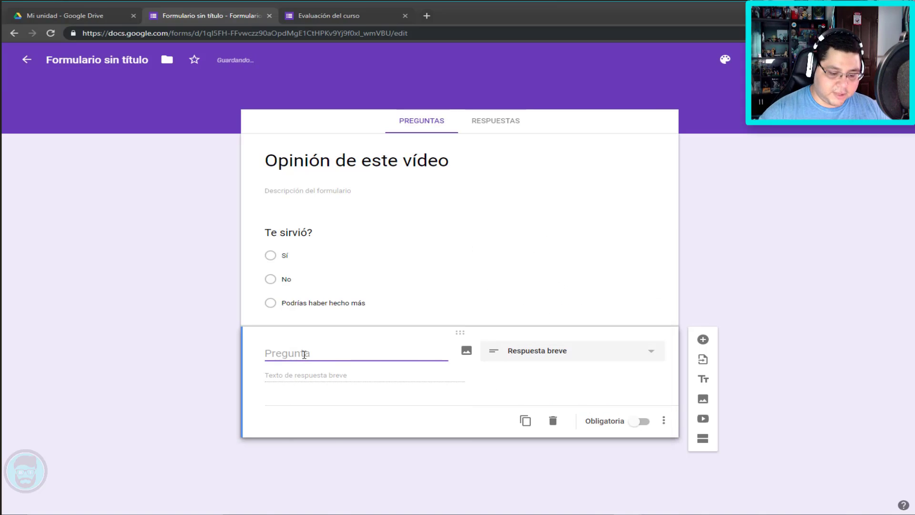
type("Que t")
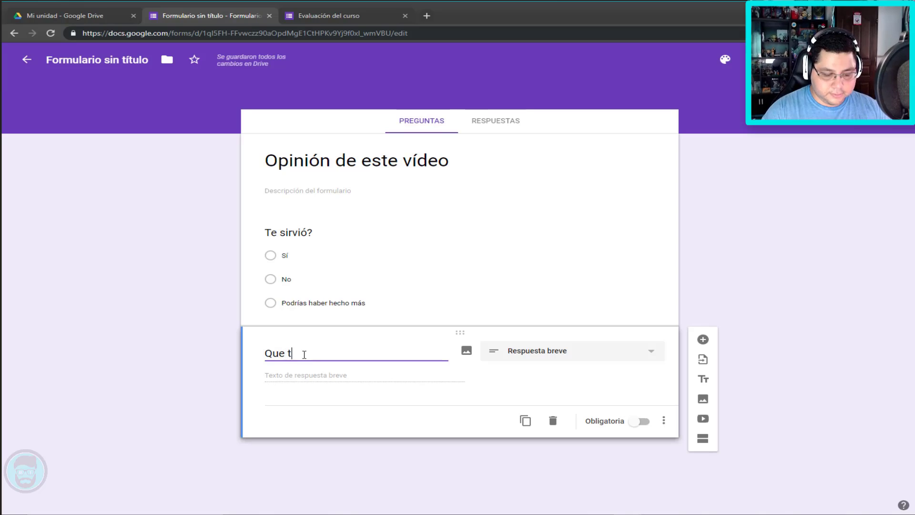
type("e gust")
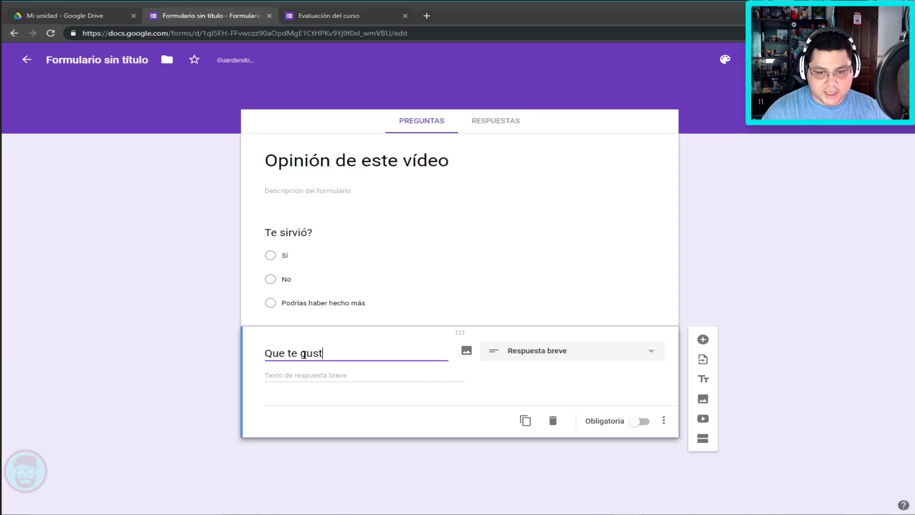
type("aria v")
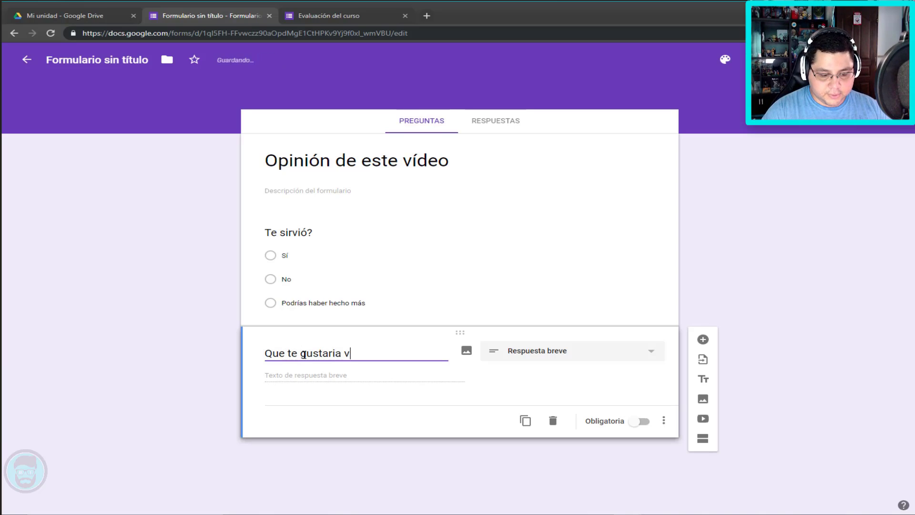
type("er en ")
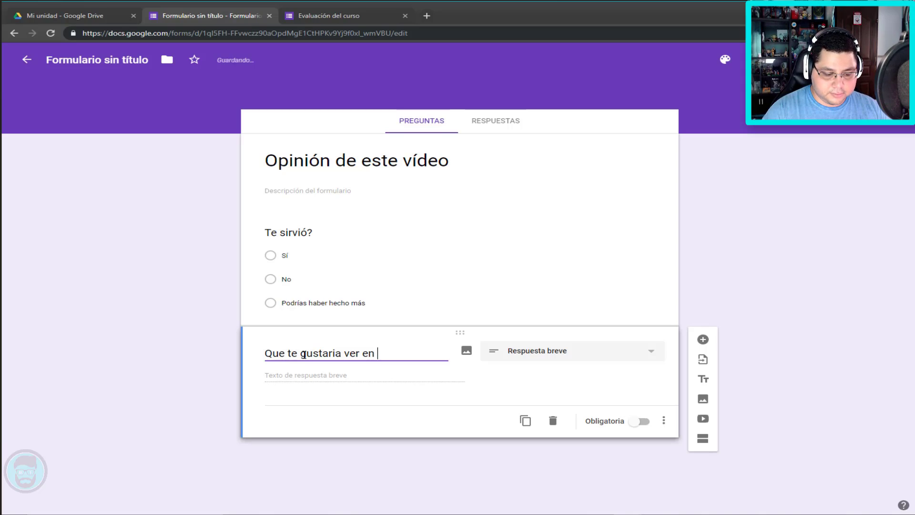
type("el proxi")
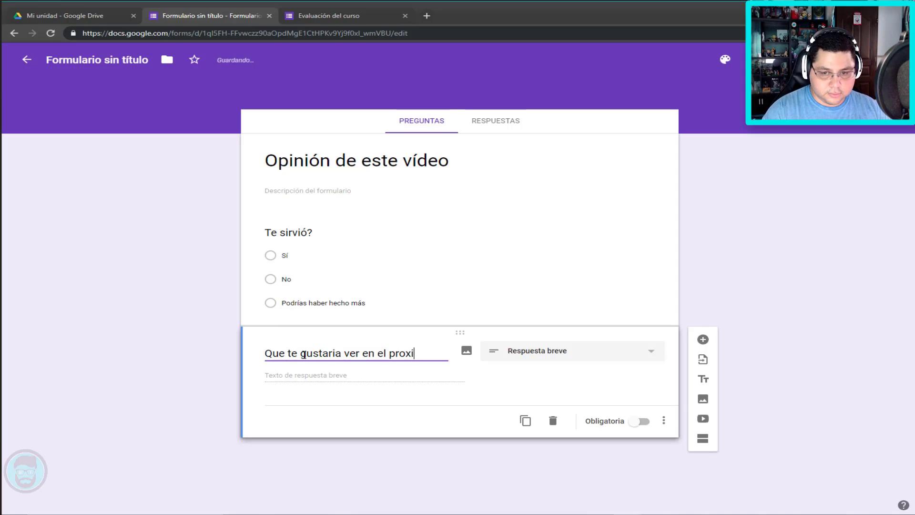
type("mo vídeo?")
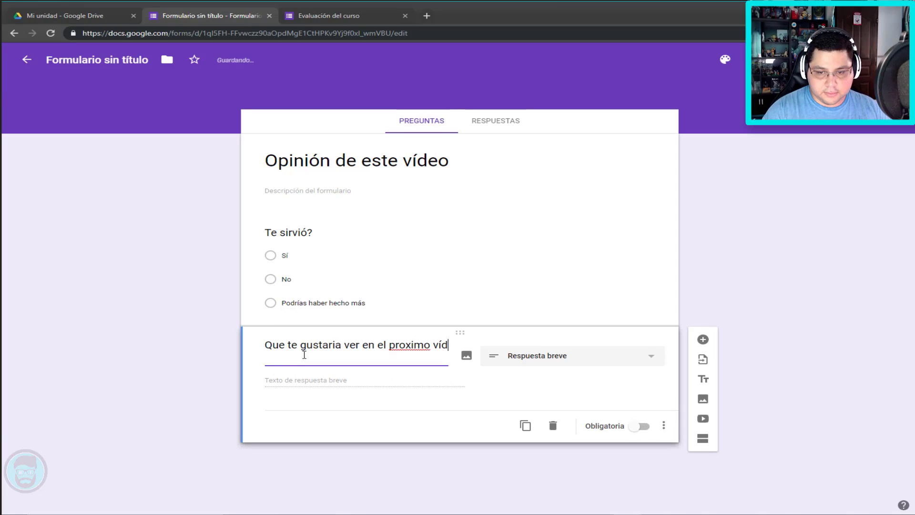
right_click(398, 343)
left_click(407, 355)
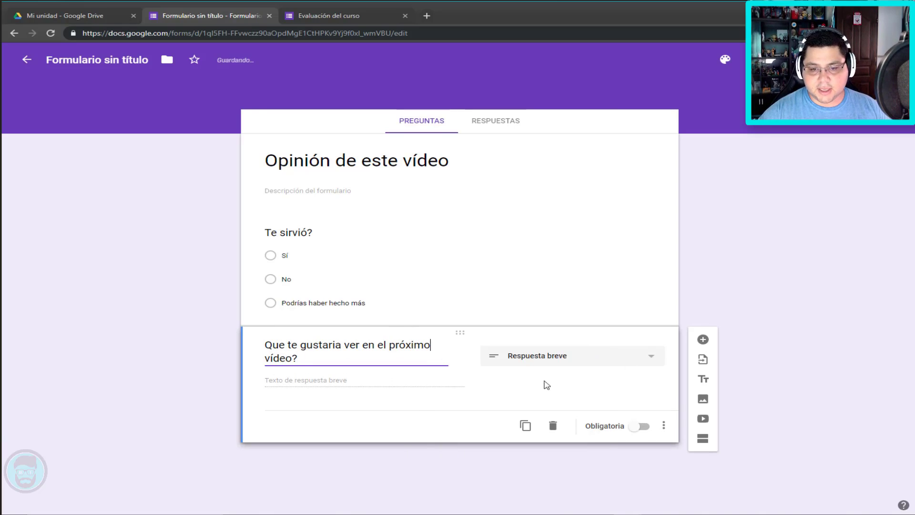
left_click(640, 428)
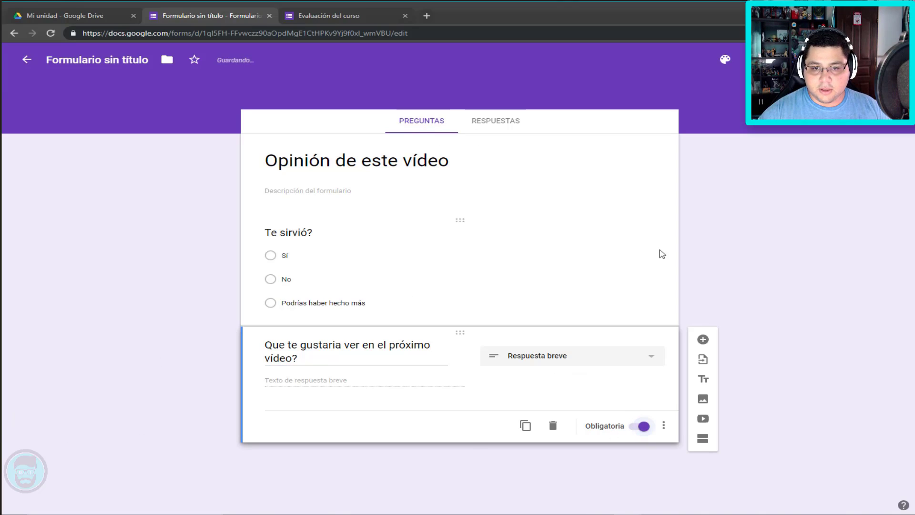
left_click(257, 191)
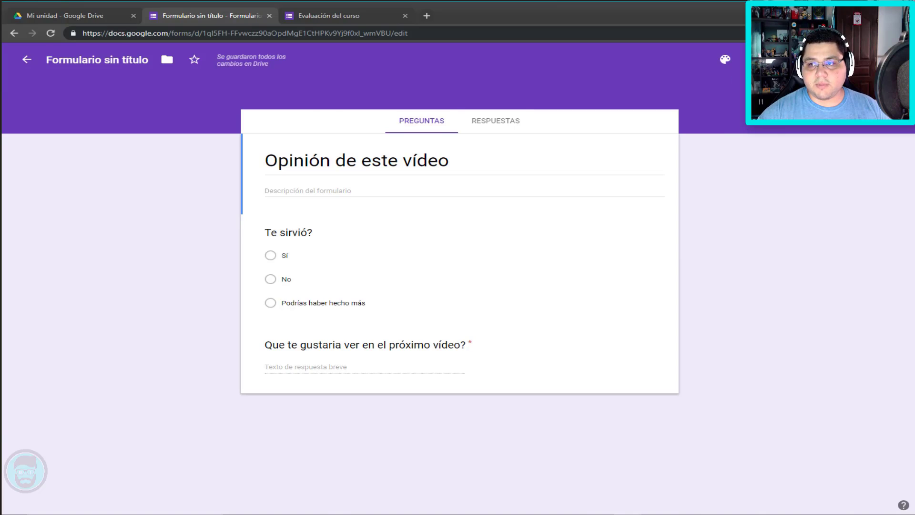
- Set the form to be sent by link with a shortened URL and turn on collection of e-mail addresses
left_click(817, 59)
left_click(435, 136)
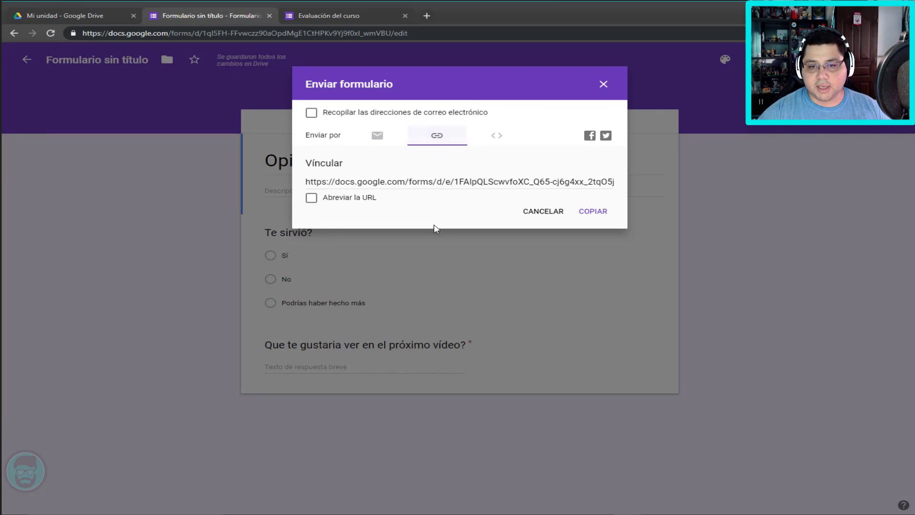
left_click(336, 201)
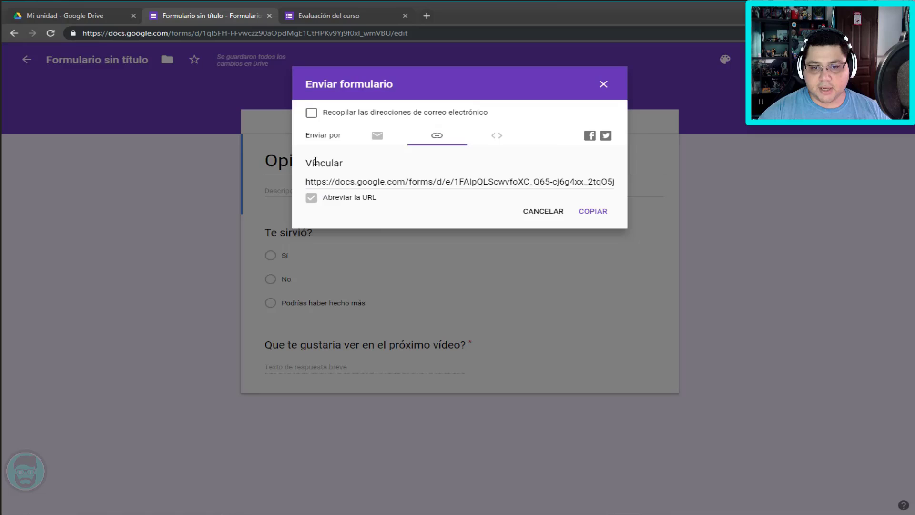
left_click(311, 113)
- Copy the shortened form link and open it in a new browser tab
left_click(466, 181)
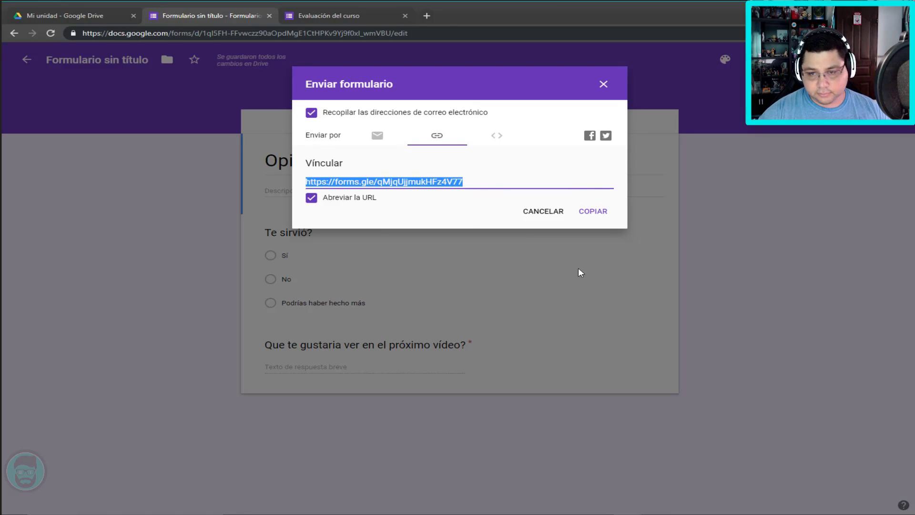
key("ctrl+c")
left_click(426, 16)
key("ctrl+v")
key("Return")
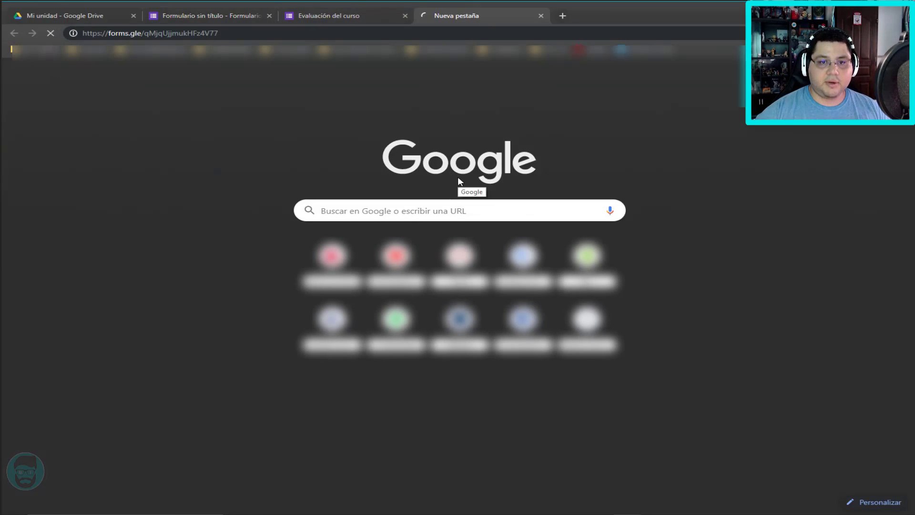